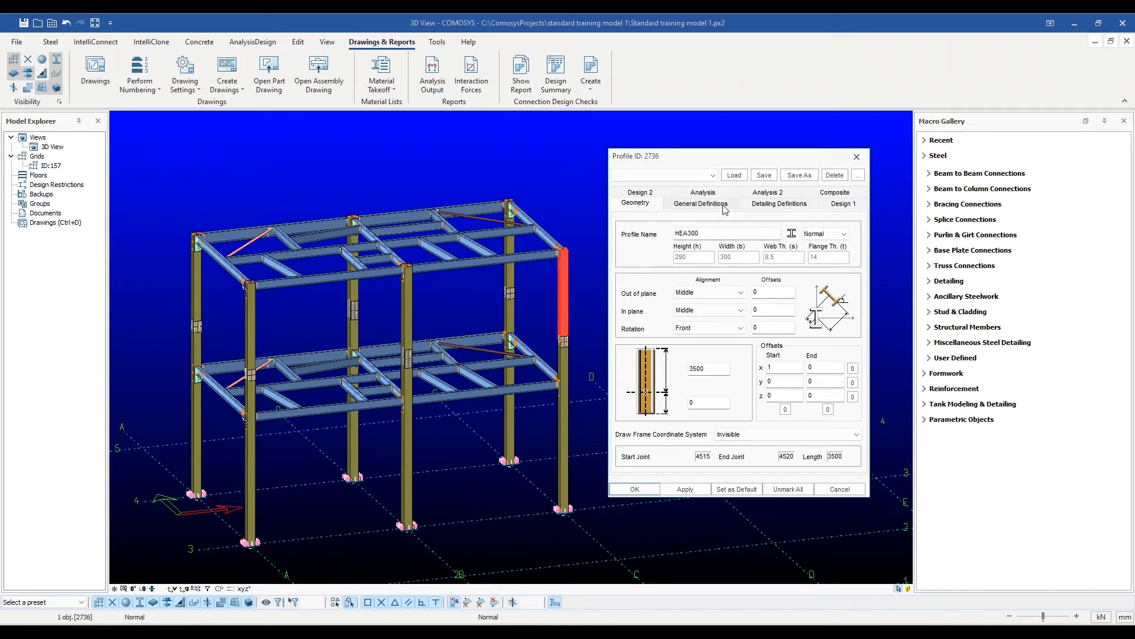
Rename the upper corner column as "main column" in its general definitions, apply it, and reopen the column's properties to check the name.
left_click(724, 208)
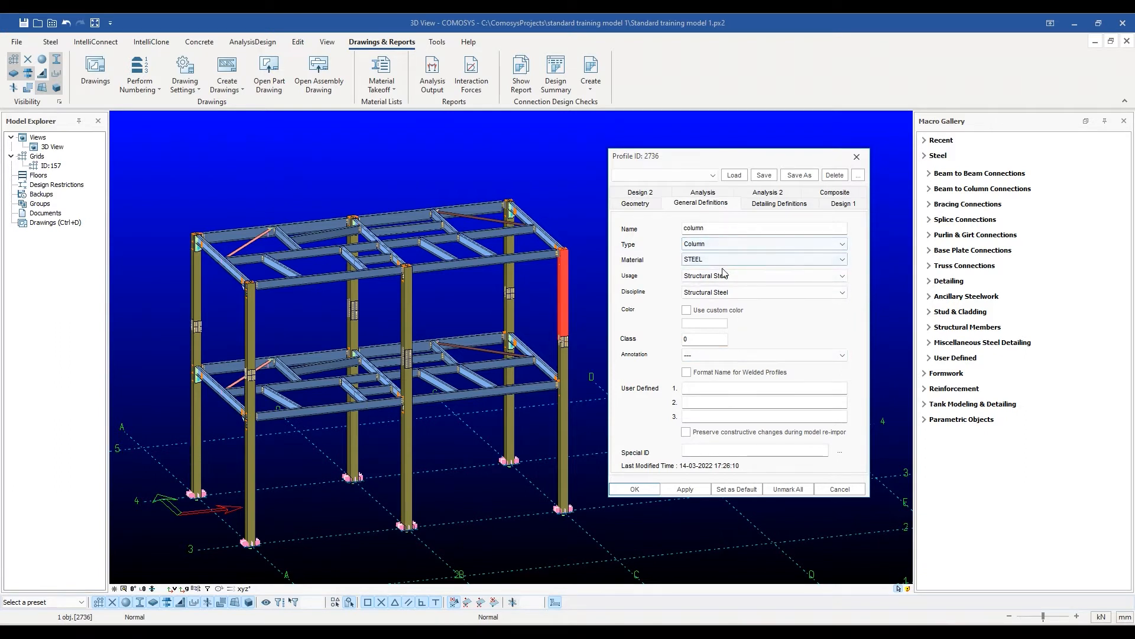
left_click(716, 230)
key("BackSpace")
key("BackSpace")
key("BackSpace")
key("BackSpace")
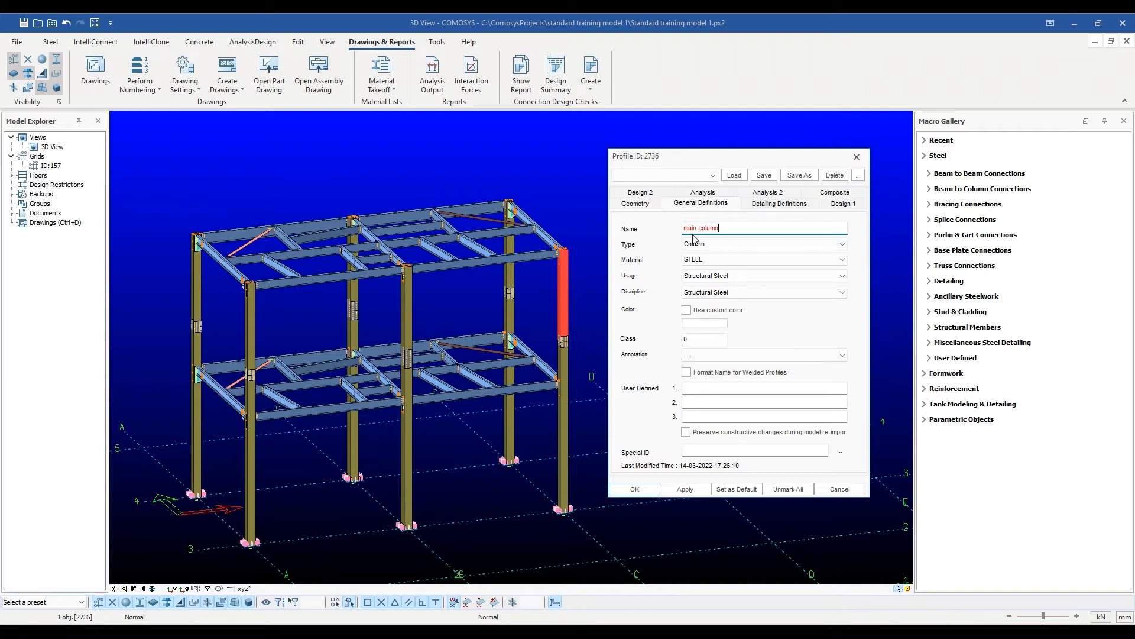
left_click(685, 489)
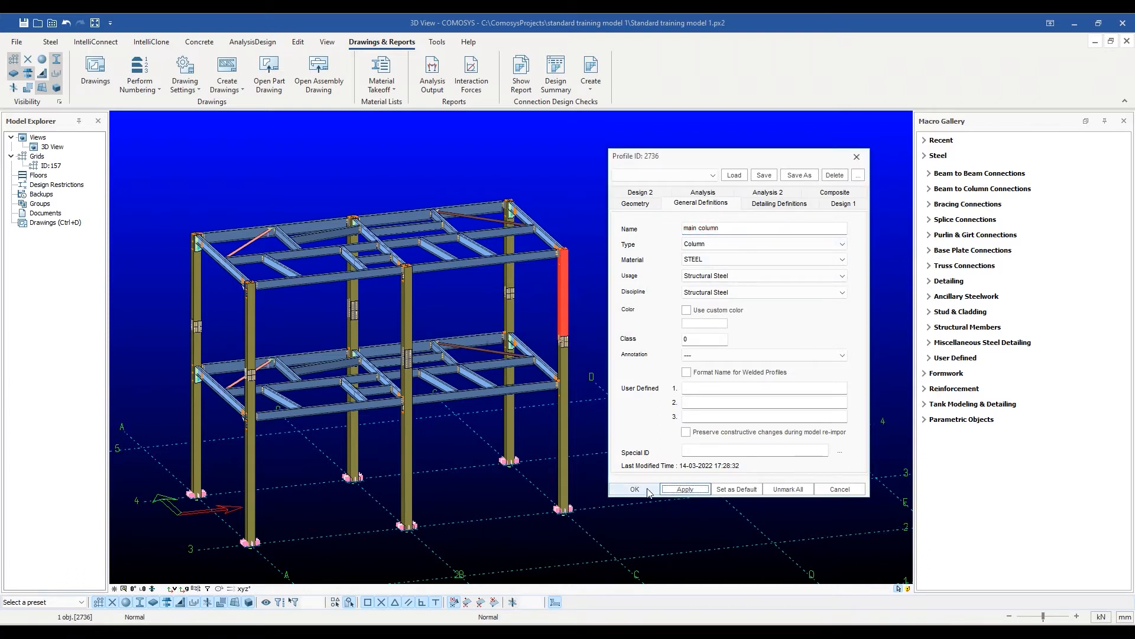
left_click(635, 489)
double_click(562, 285)
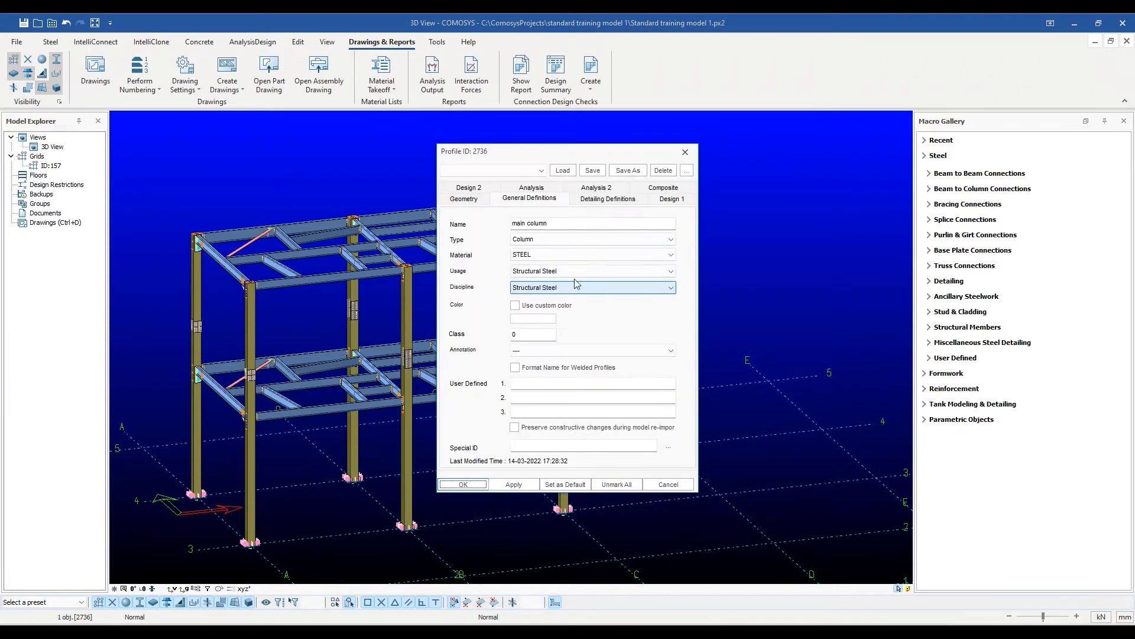
left_click_drag(599, 160, 766, 145)
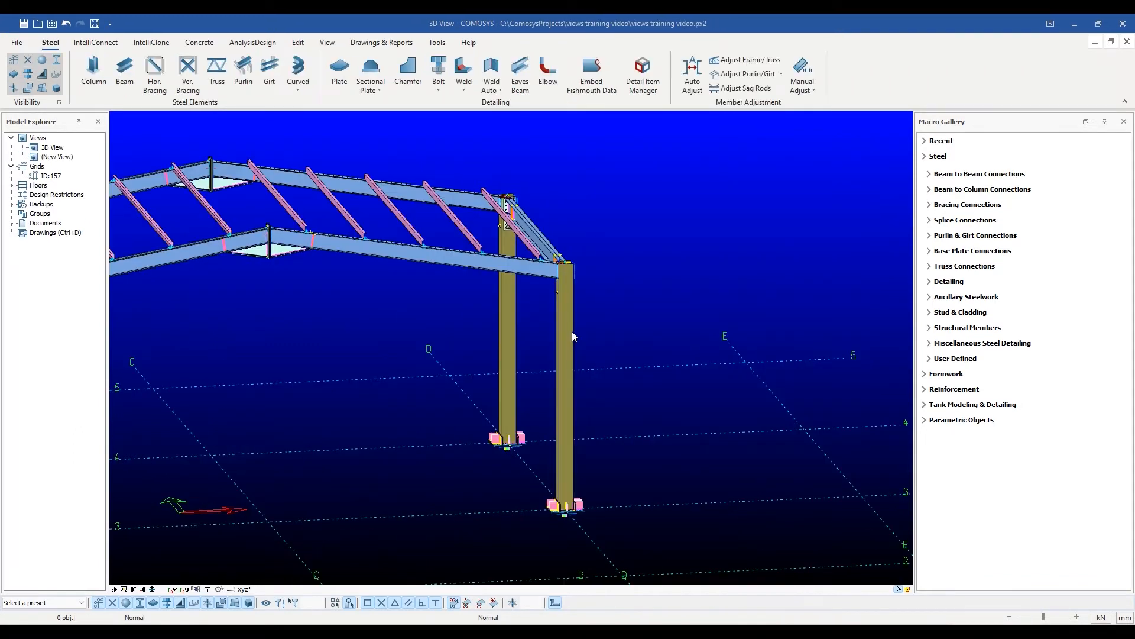
Examine the member types available in the general definitions of the portal frame's end column, keeping its type as it is.
double_click(571, 332)
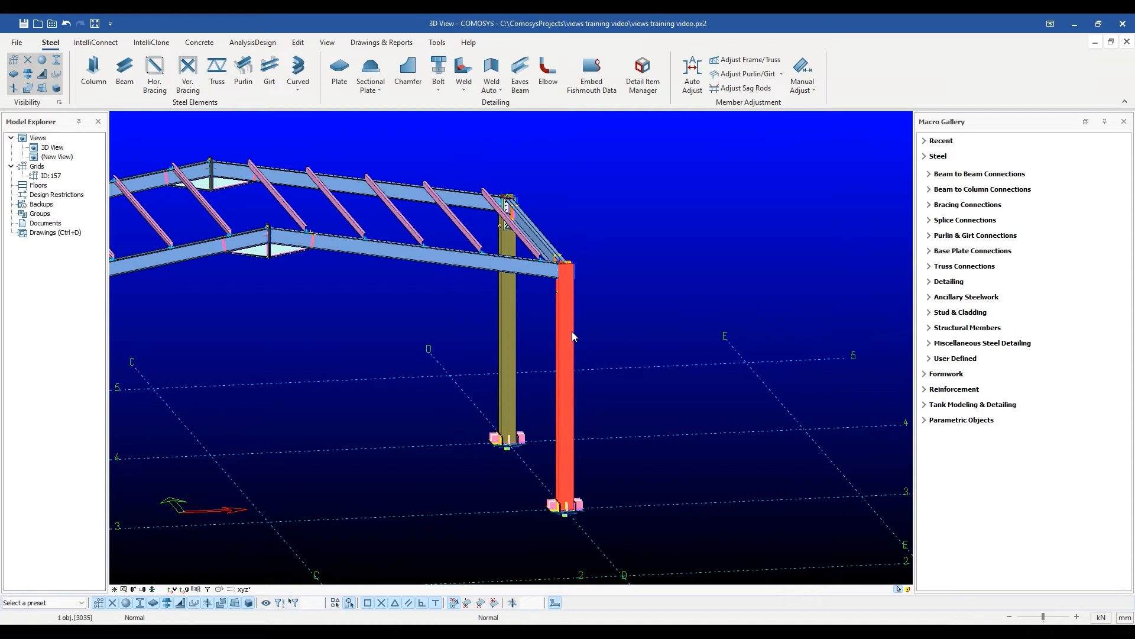
left_click_drag(592, 152, 793, 161)
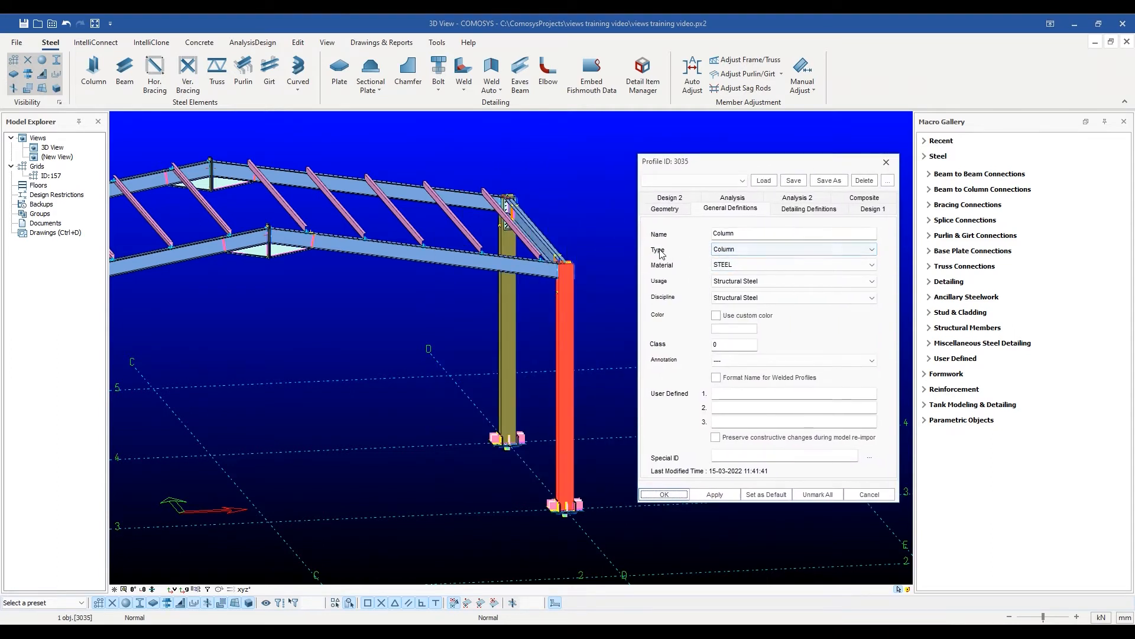
left_click(872, 249)
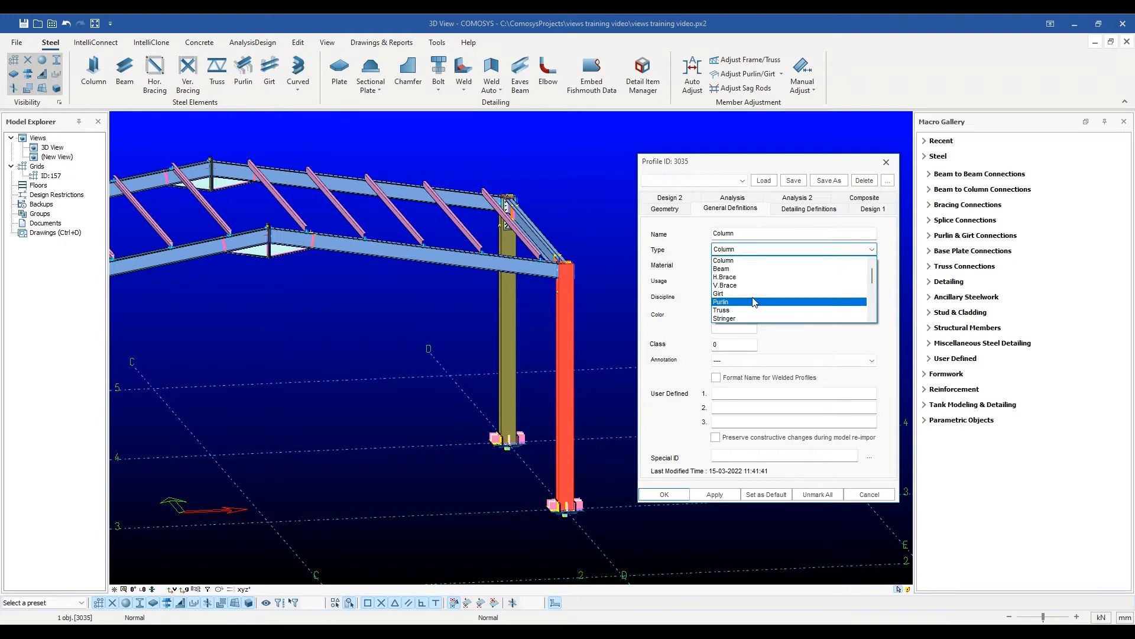
scroll(753, 298, "down", 1)
scroll(754, 301, "down", 2)
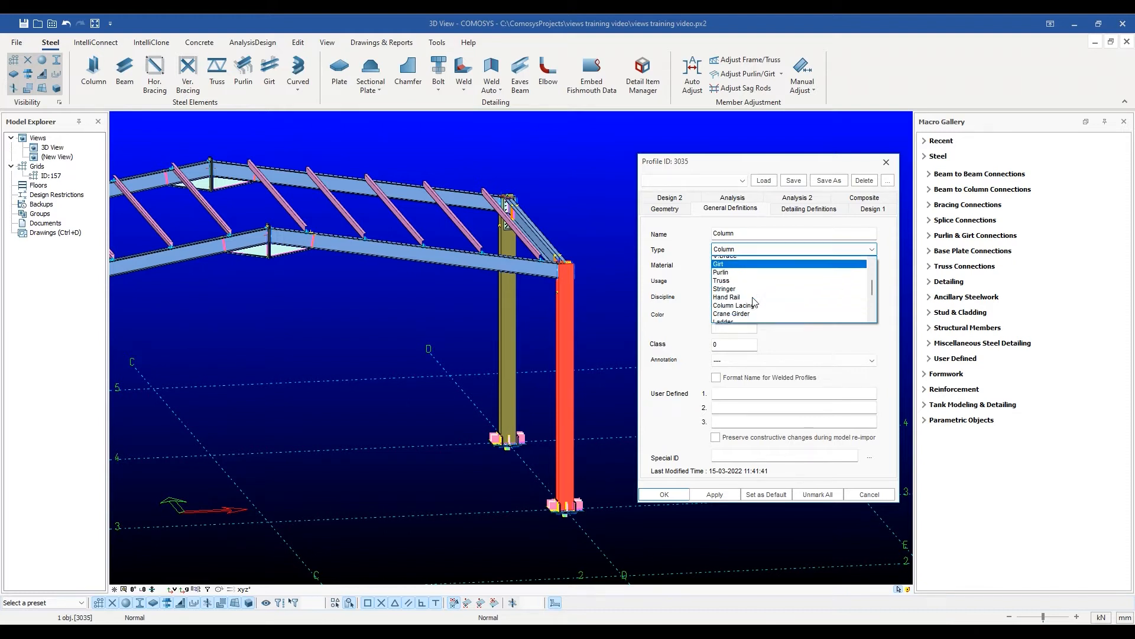
scroll(754, 301, "down", 1)
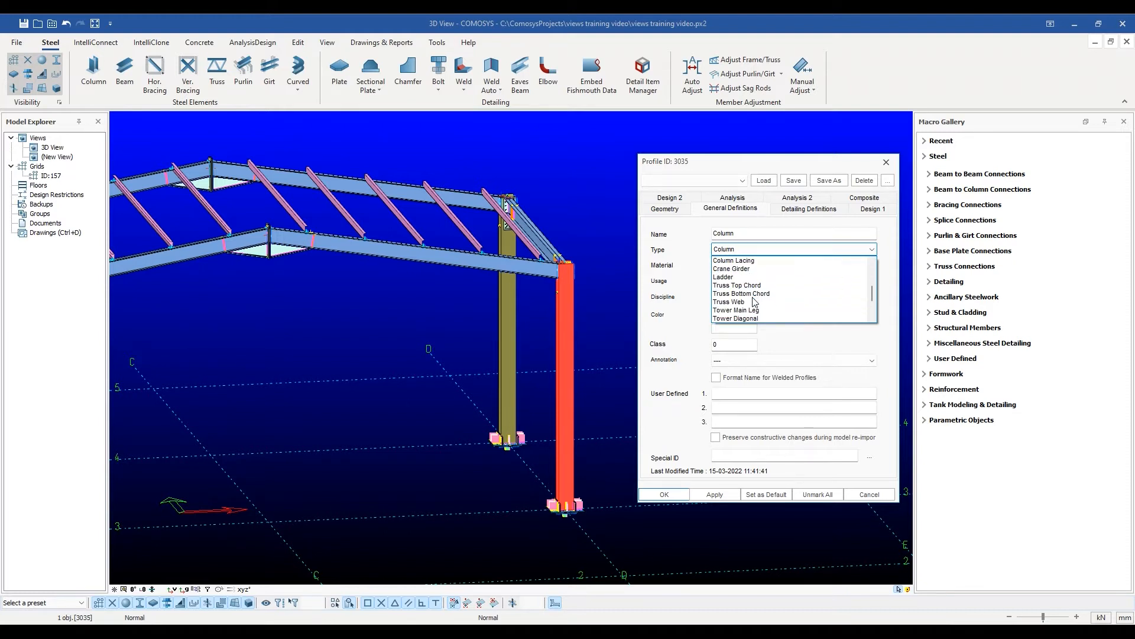
left_click(872, 249)
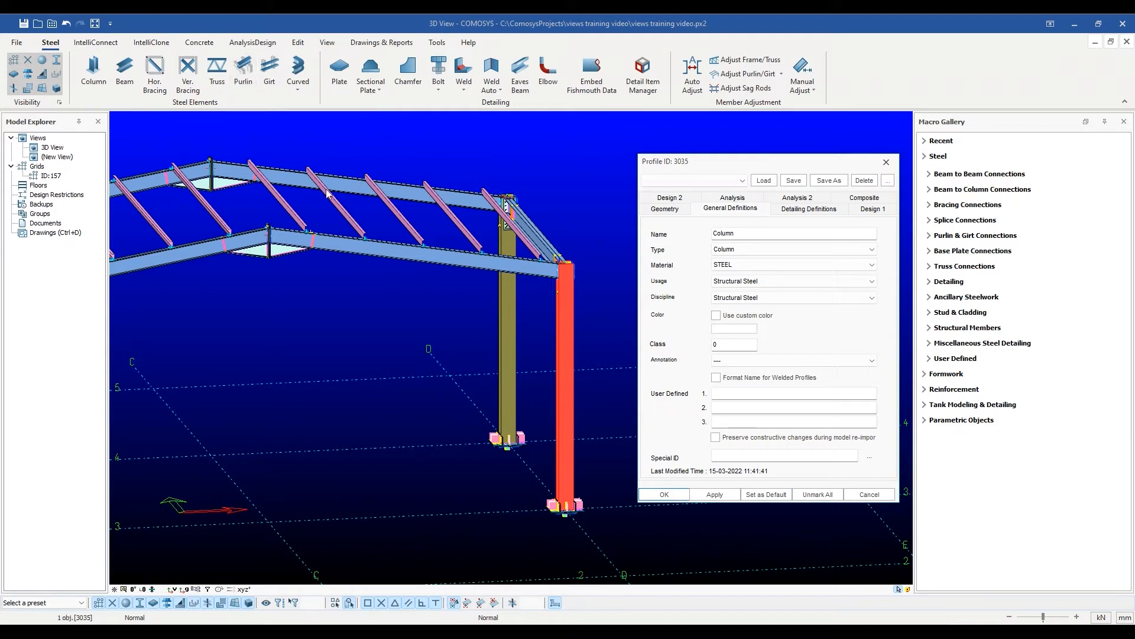
left_click(886, 162)
Change the type of the second roof purlin from the eaves to Purlin and apply it.
middle_click_drag(282, 237, 368, 243)
scroll(246, 254, "down", 3)
scroll(233, 257, "up", 8)
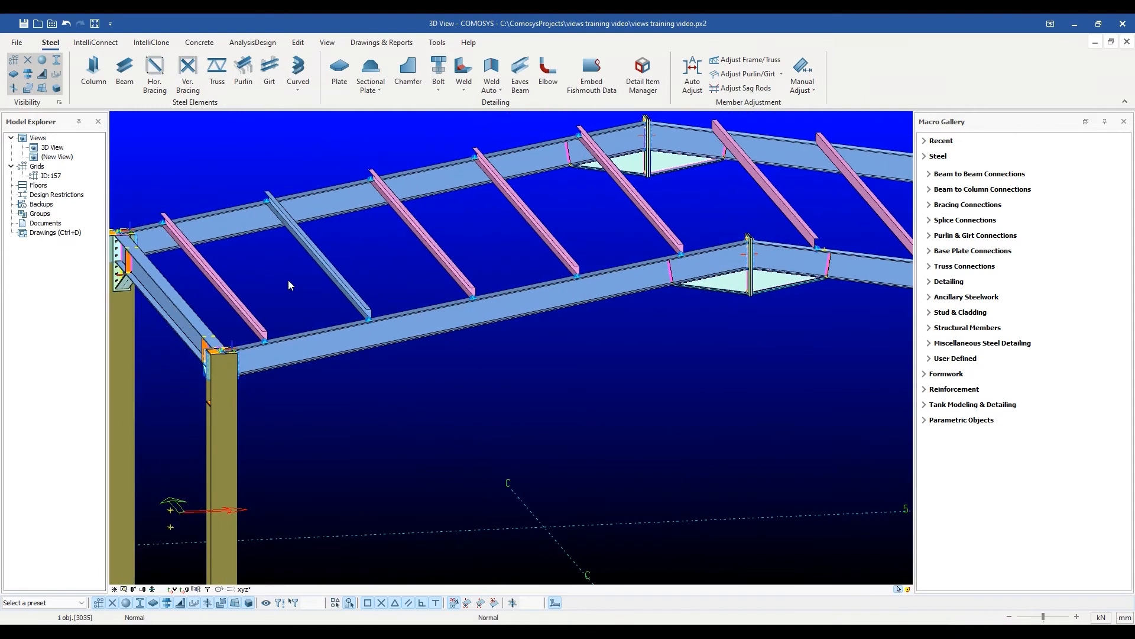
scroll(289, 285, "up", 2)
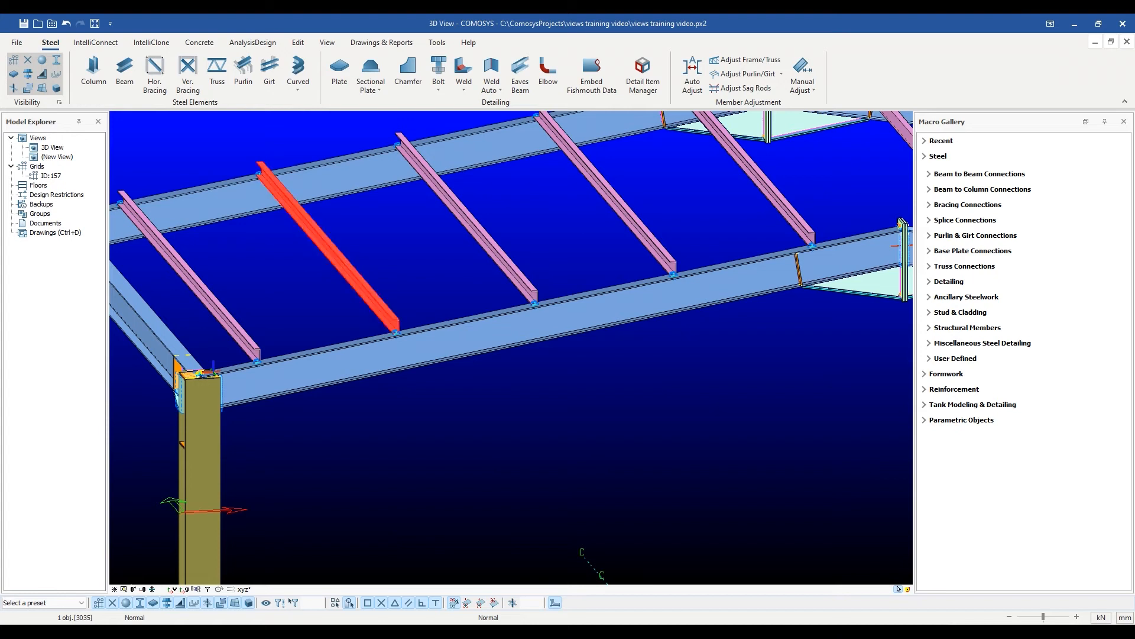
double_click(342, 261)
left_click_drag(530, 160, 665, 158)
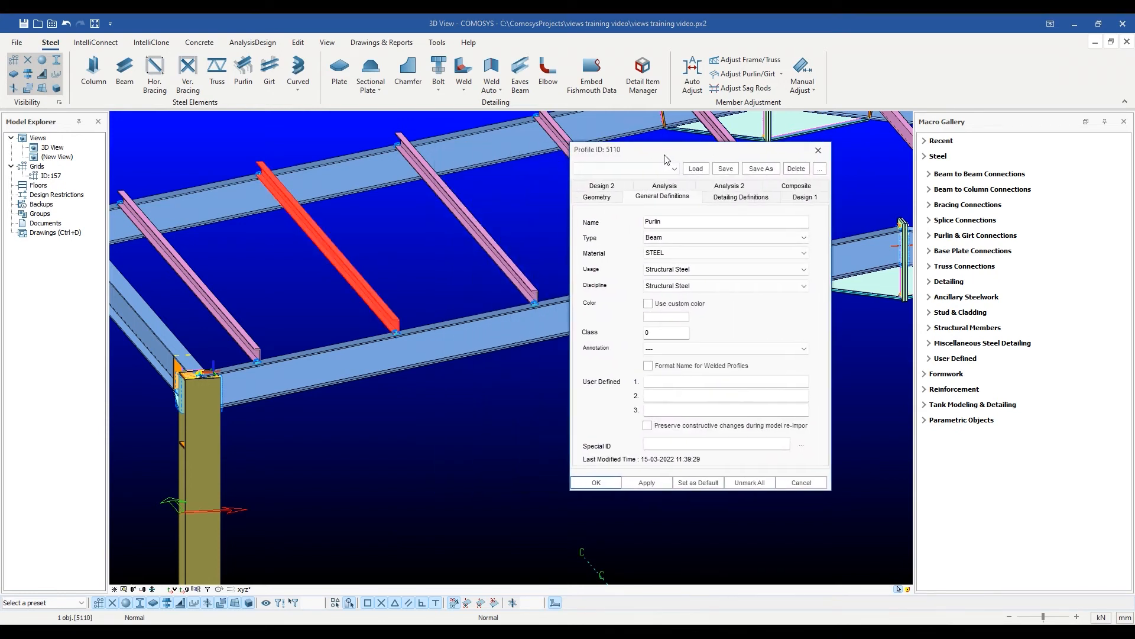
left_click(775, 238)
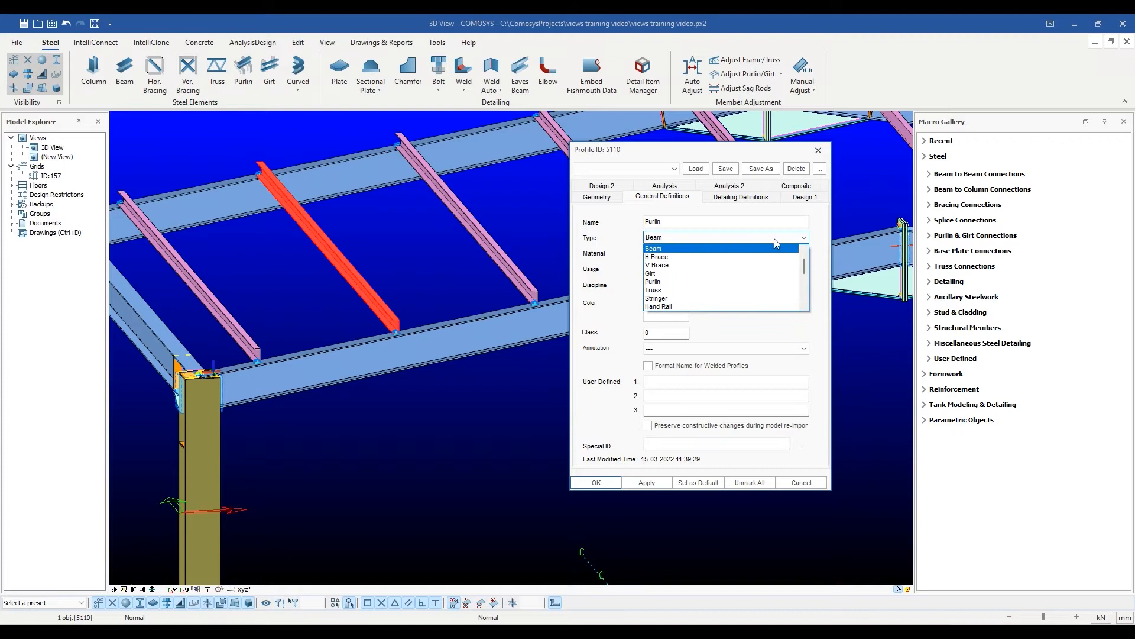
left_click(709, 281)
left_click(647, 483)
left_click(596, 483)
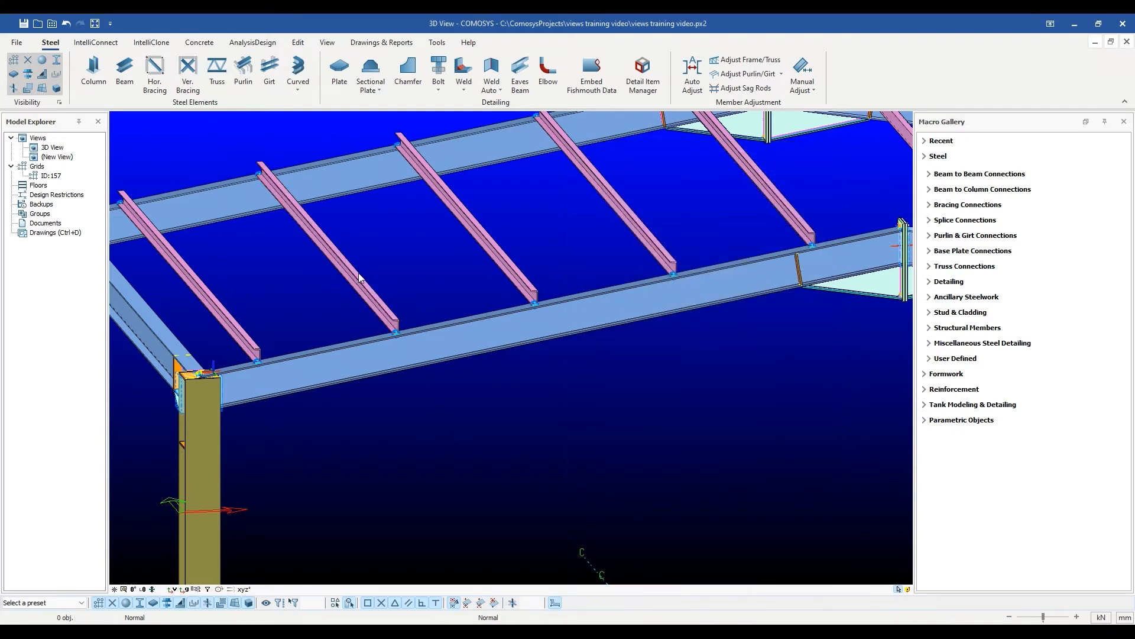
scroll(473, 403, "down", 6)
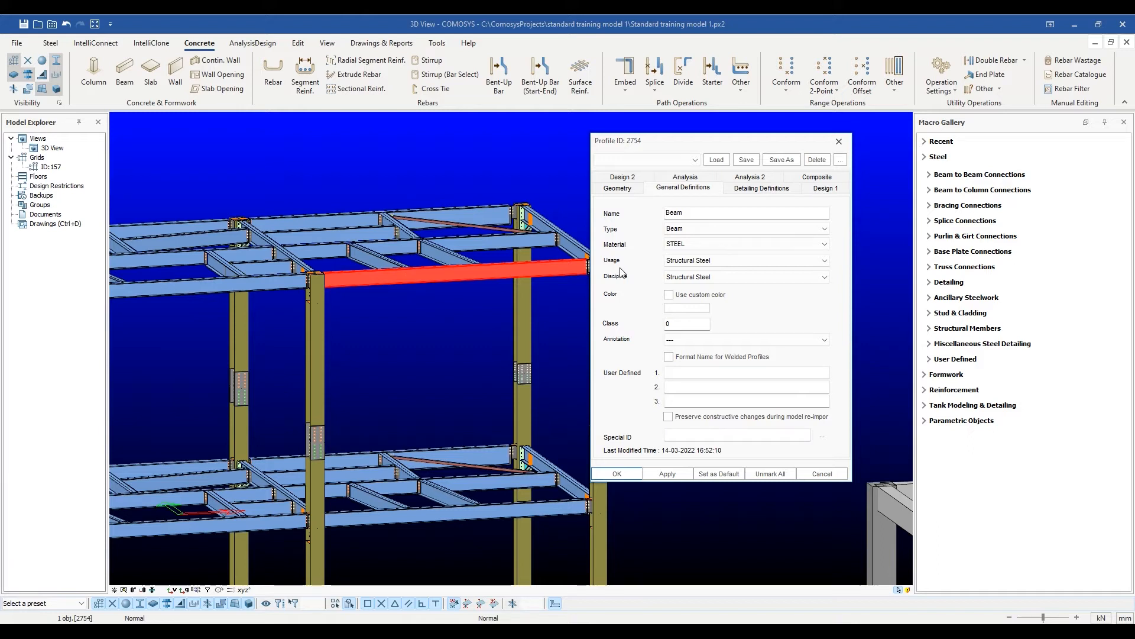
Review the usage options of the selected top-floor steel beam and apply Structural Steel as its usage.
left_click(825, 260)
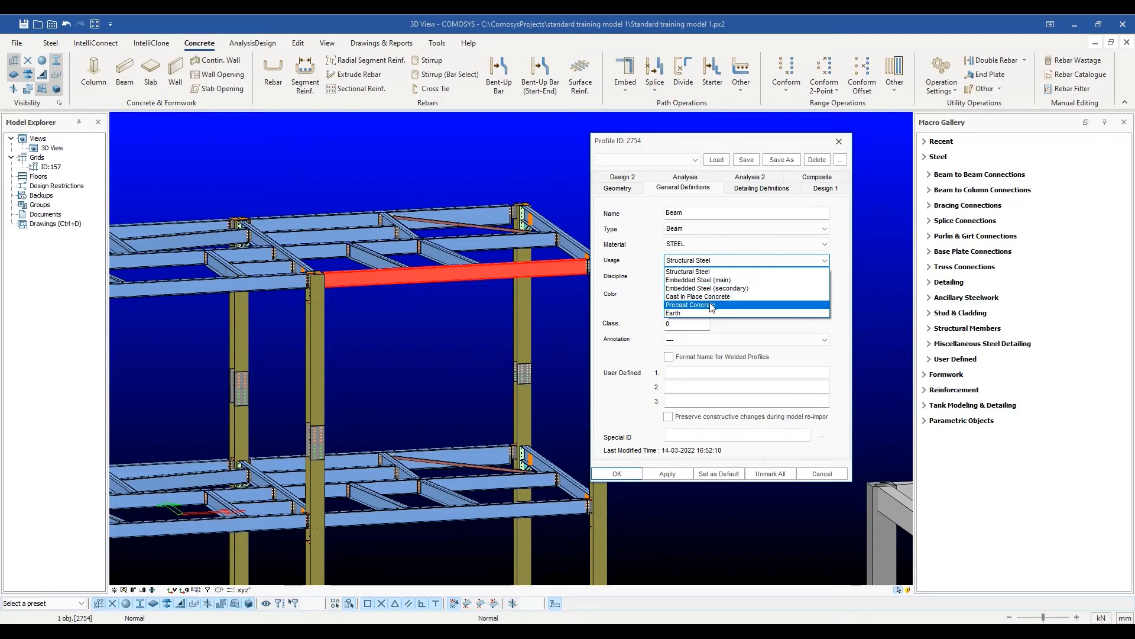
left_click(698, 271)
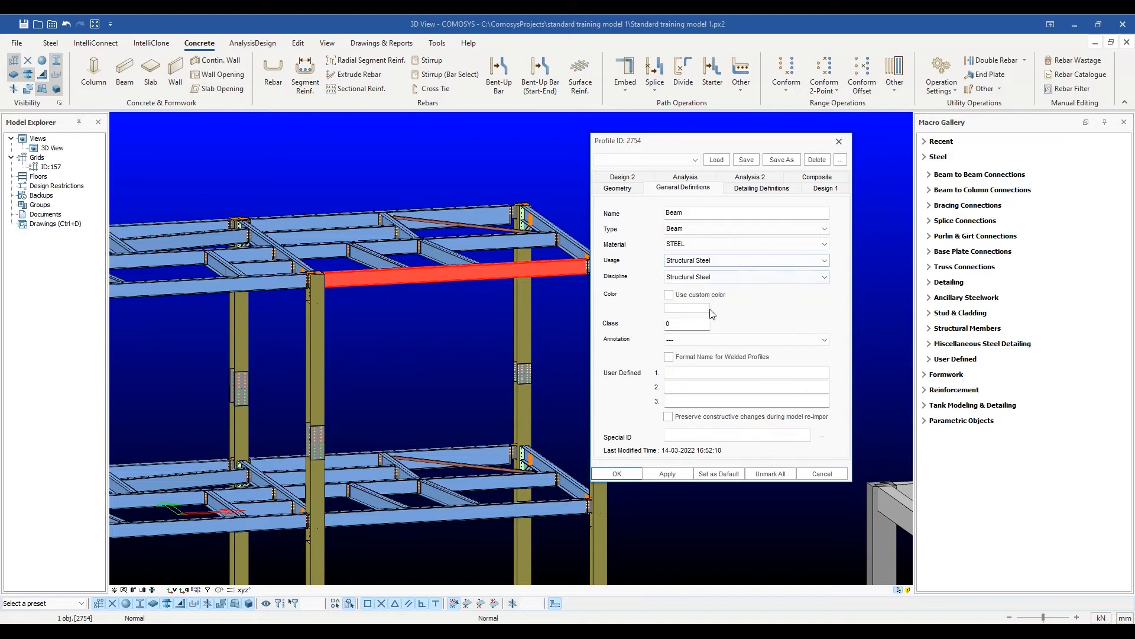
left_click(670, 474)
left_click(615, 475)
Set the usage of all columns and beams in the separate concrete frame to Cast In Place Concrete, applying it to multiple objects.
scroll(696, 466, "down", 2)
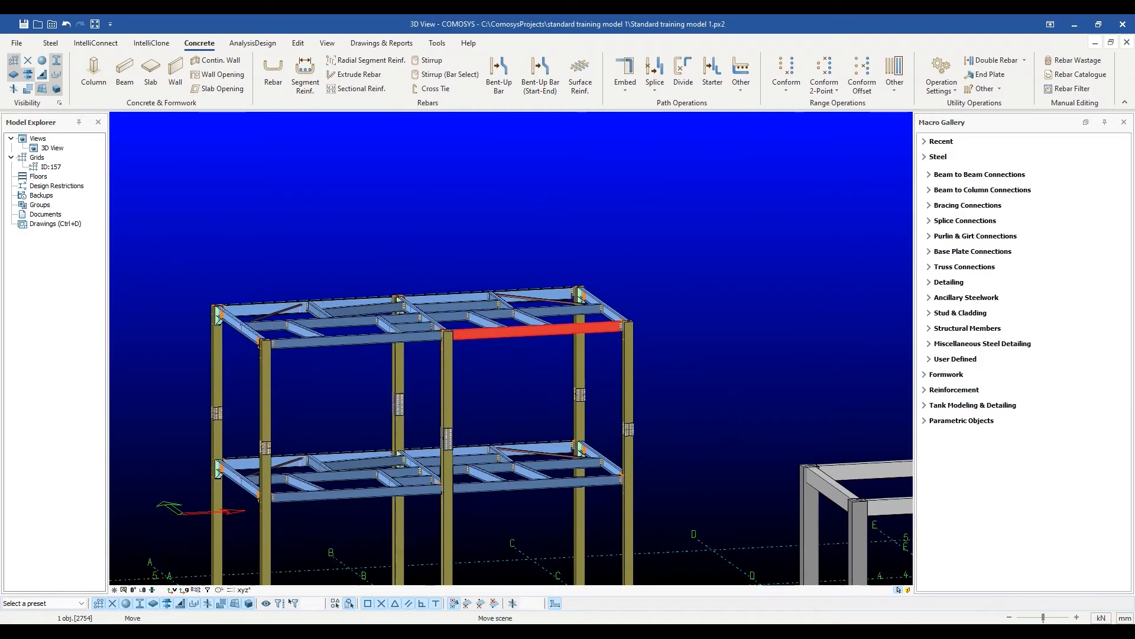
middle_click_drag(726, 424, 495, 259)
left_click_drag(509, 220, 935, 523)
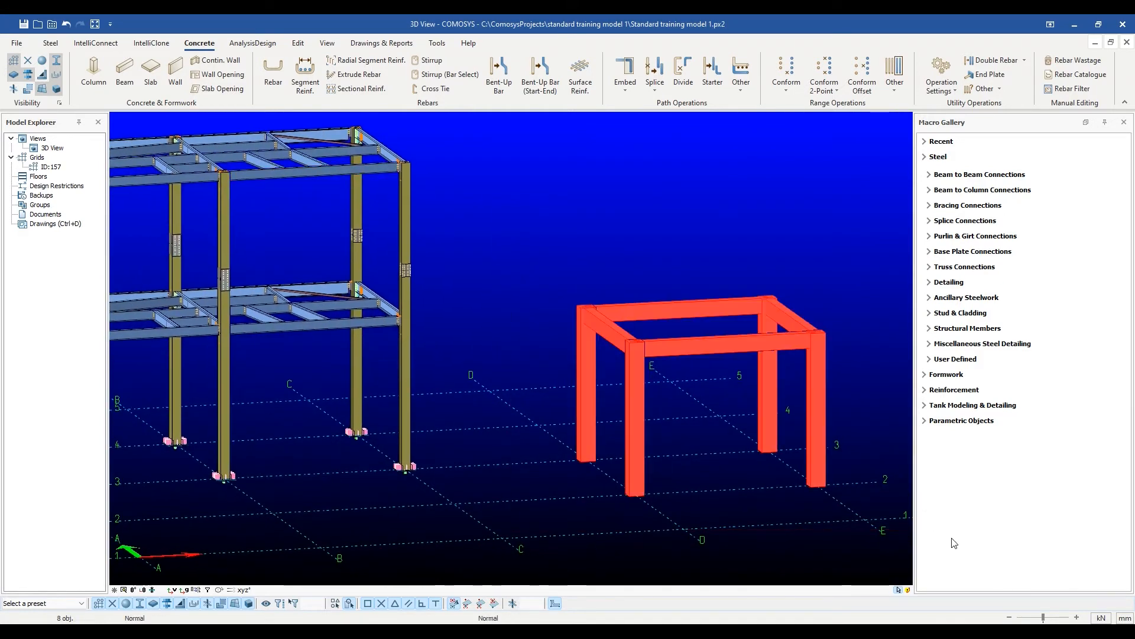
key("alt+Return")
left_click_drag(534, 155, 328, 161)
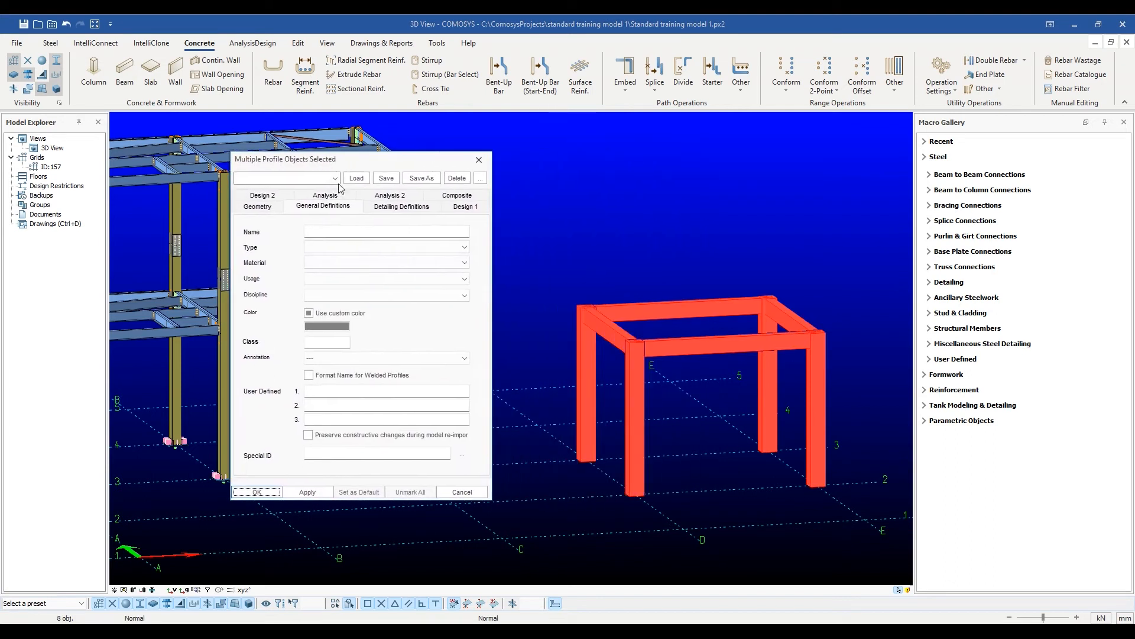
left_click(461, 279)
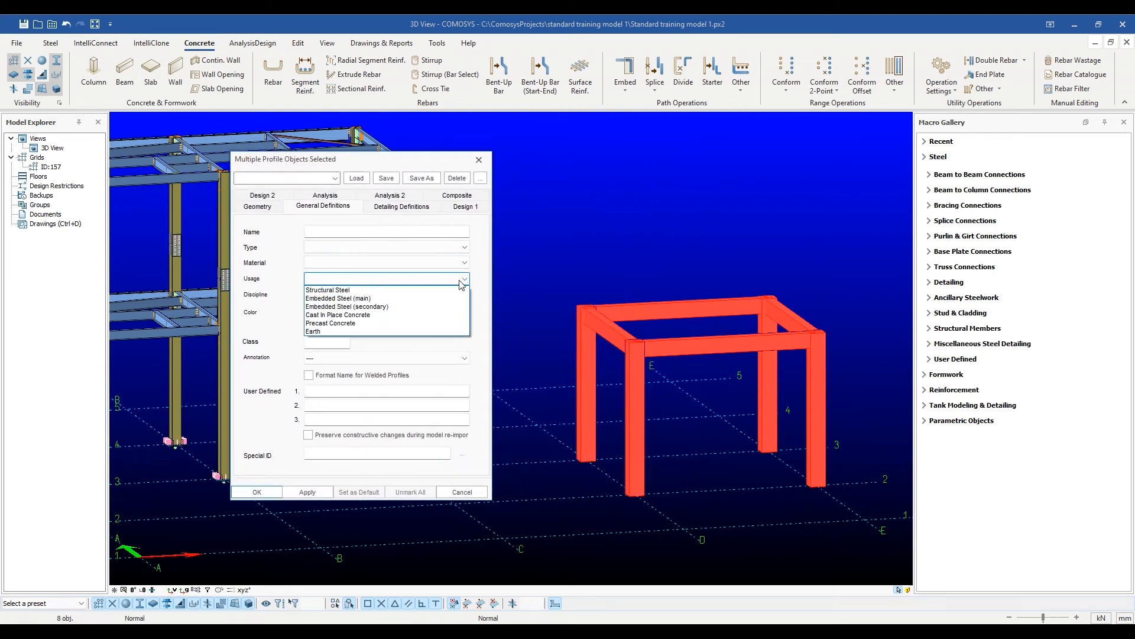
left_click(383, 316)
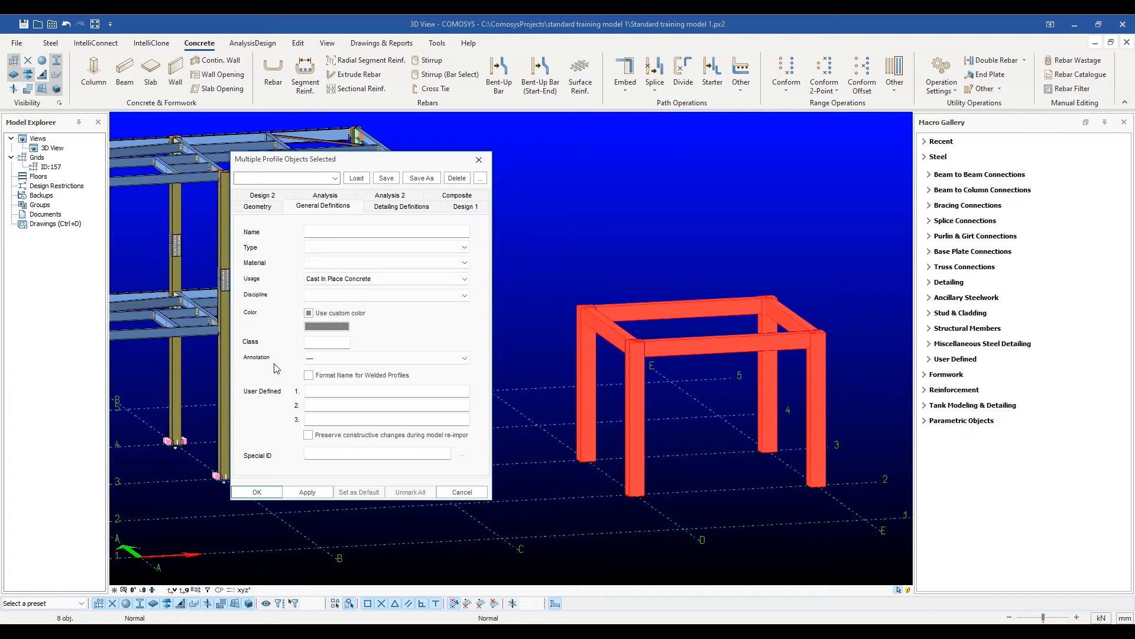
left_click(307, 492)
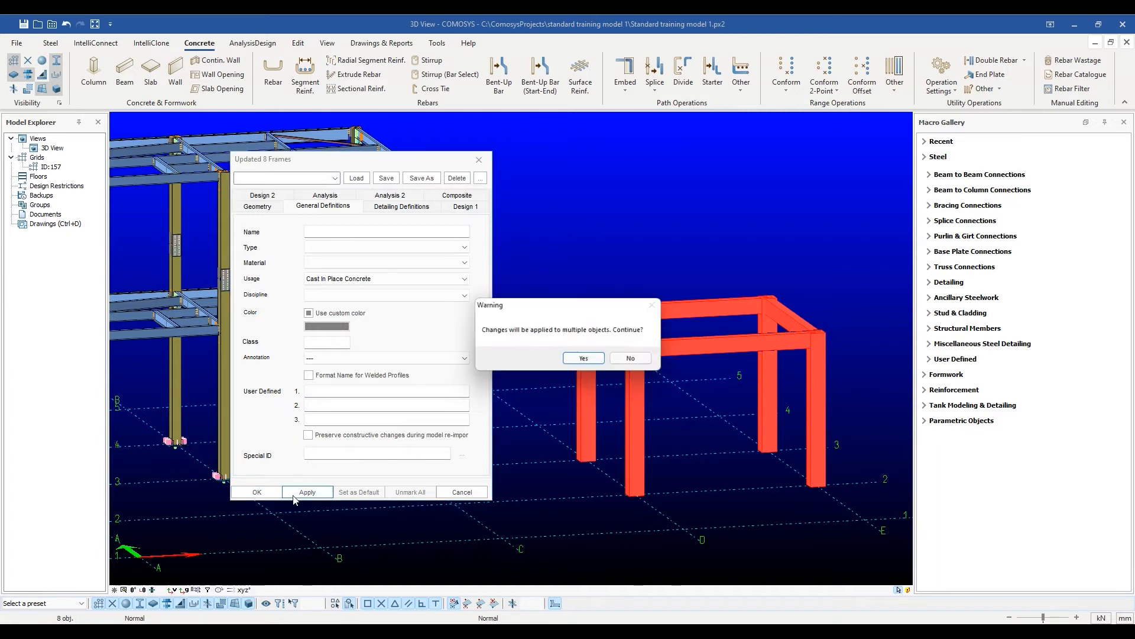
left_click(586, 360)
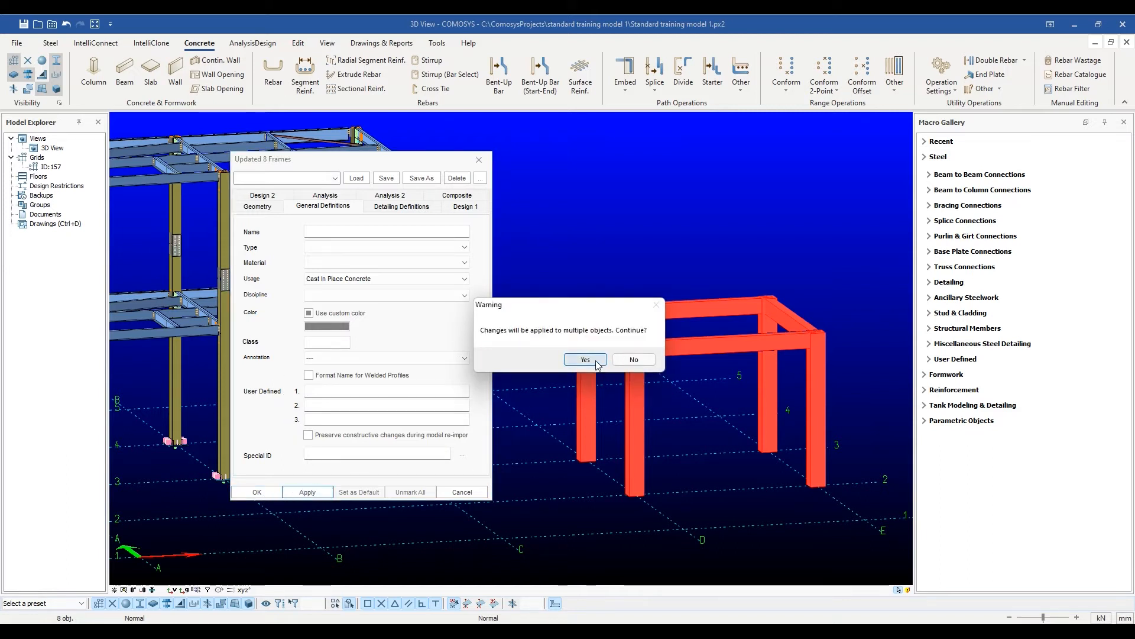
left_click(258, 492)
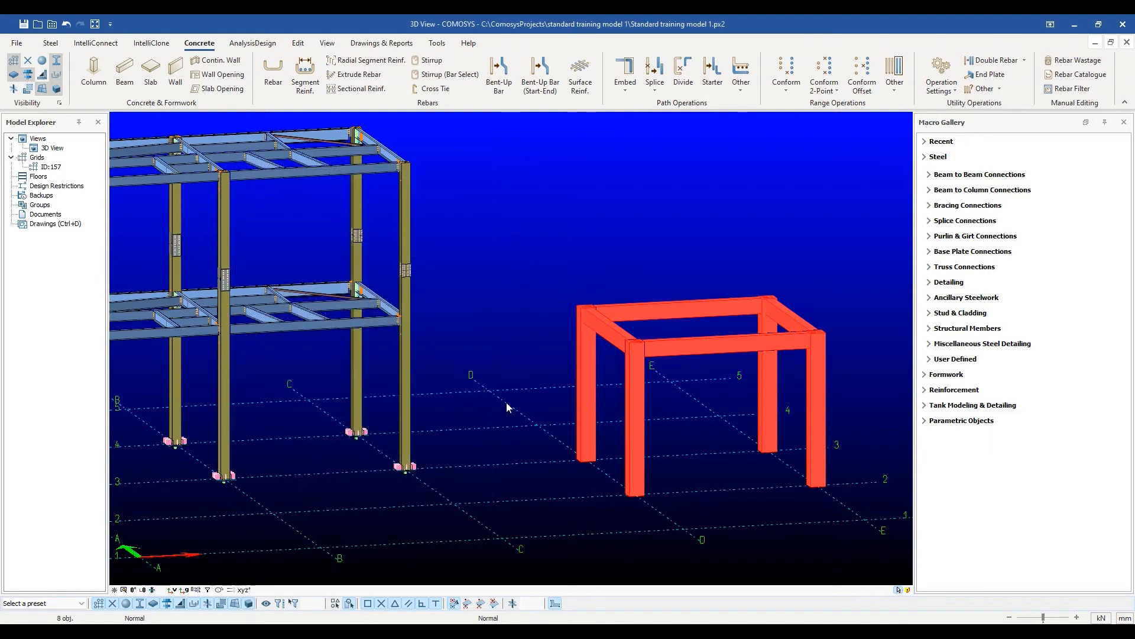
scroll(506, 402, "down", 1)
middle_click_drag(506, 402, 538, 402)
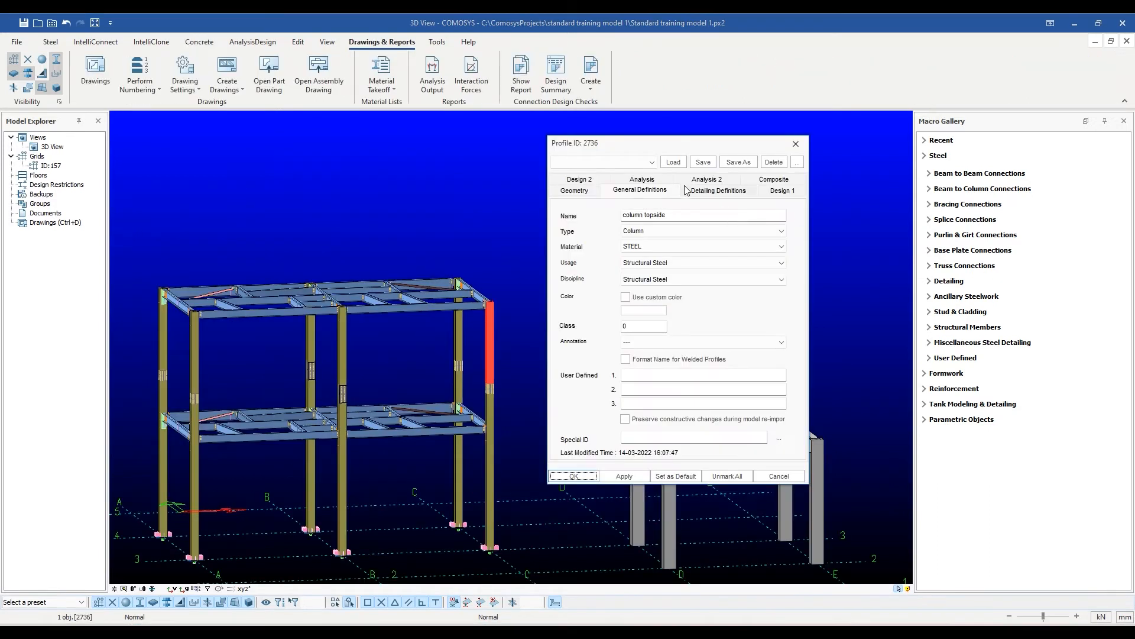
Examine the detailing definitions of the upper corner and middle columns, including part and assembly numbering, and the available numbering commands.
left_click(719, 191)
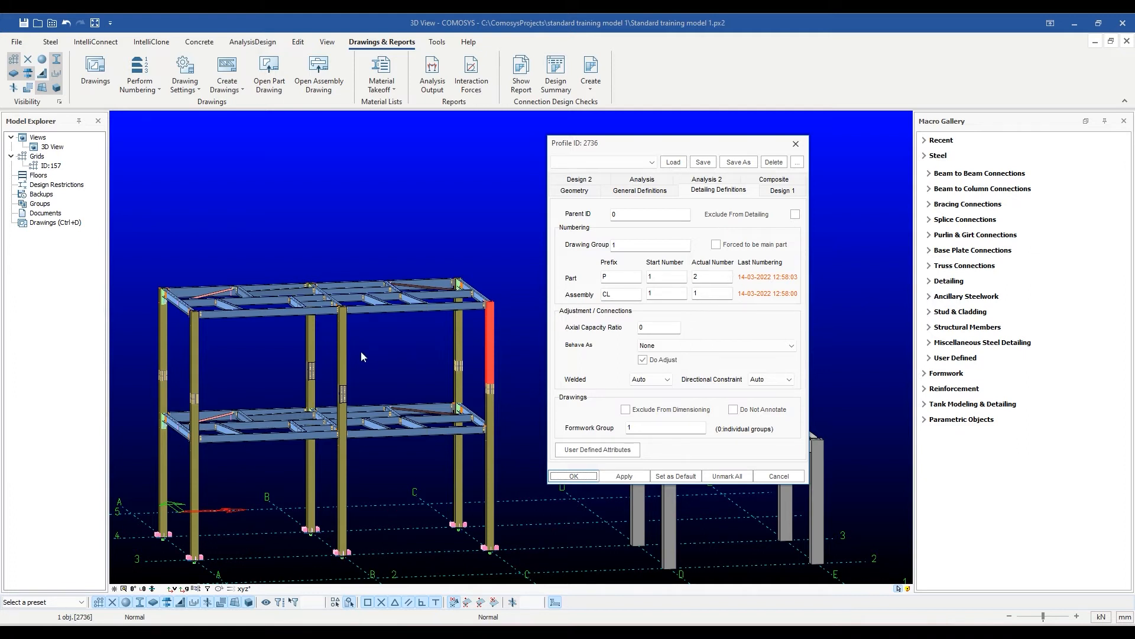
left_click(342, 361)
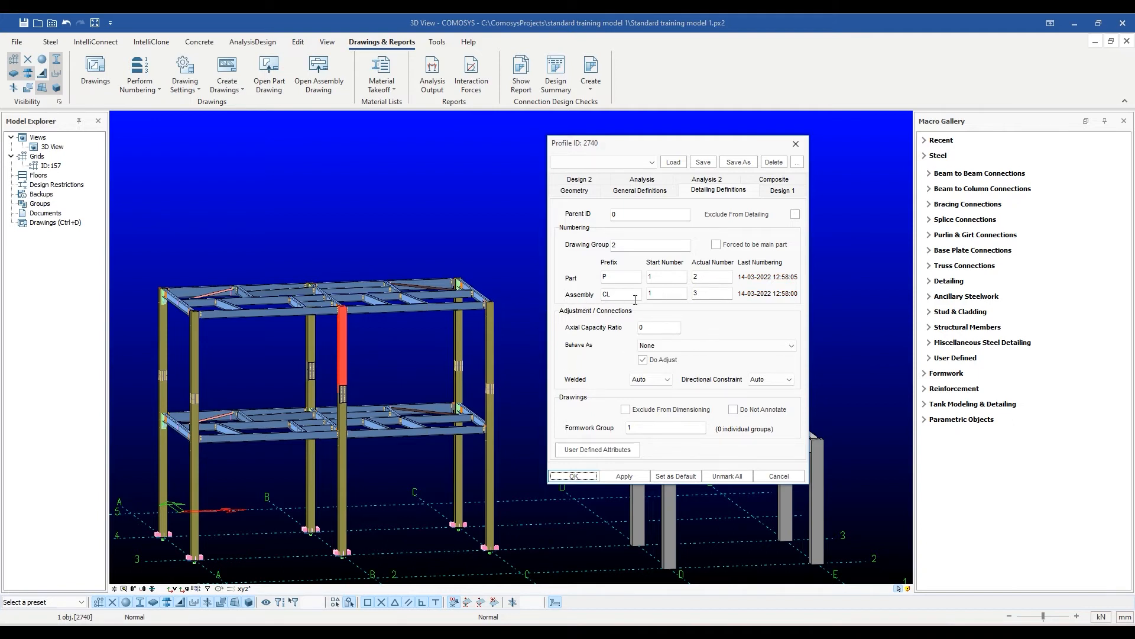
left_click(141, 85)
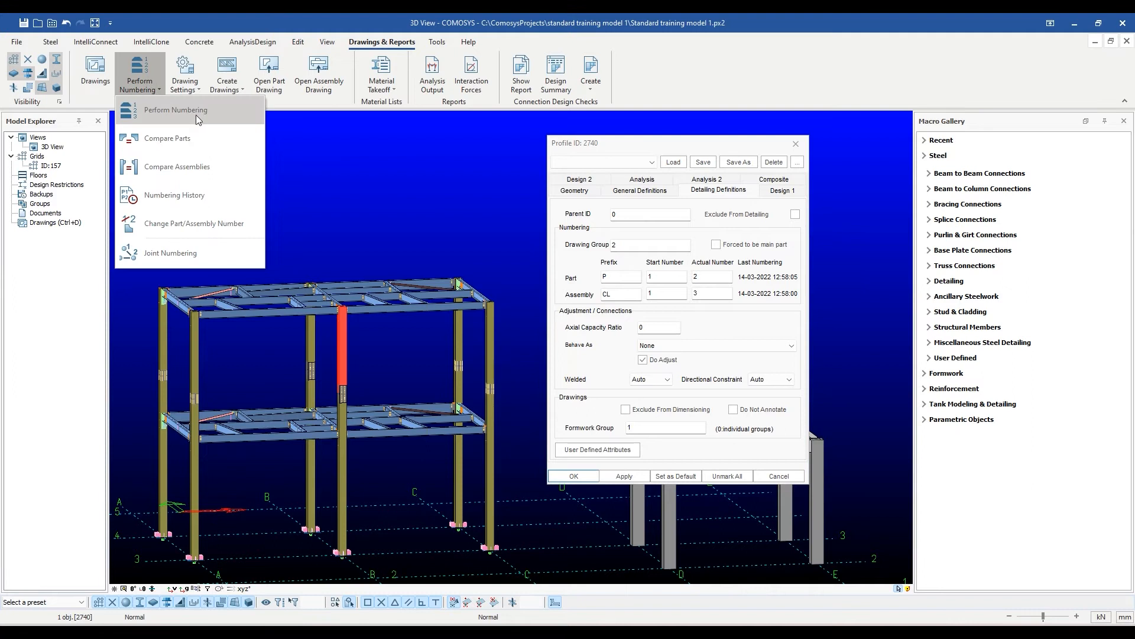
left_click(321, 137)
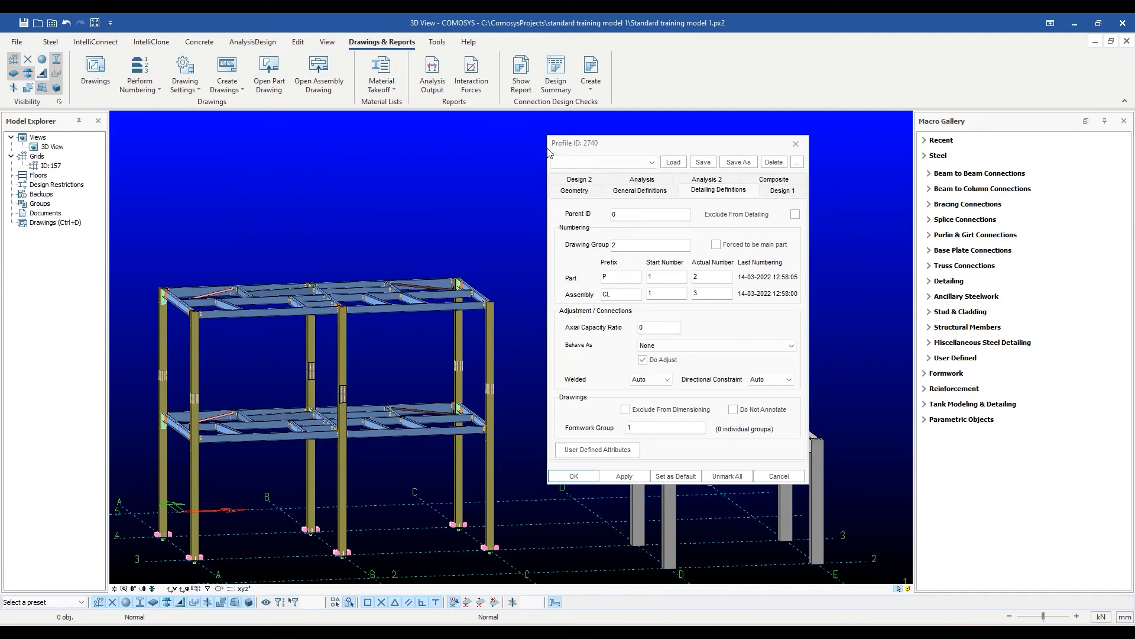
left_click(796, 144)
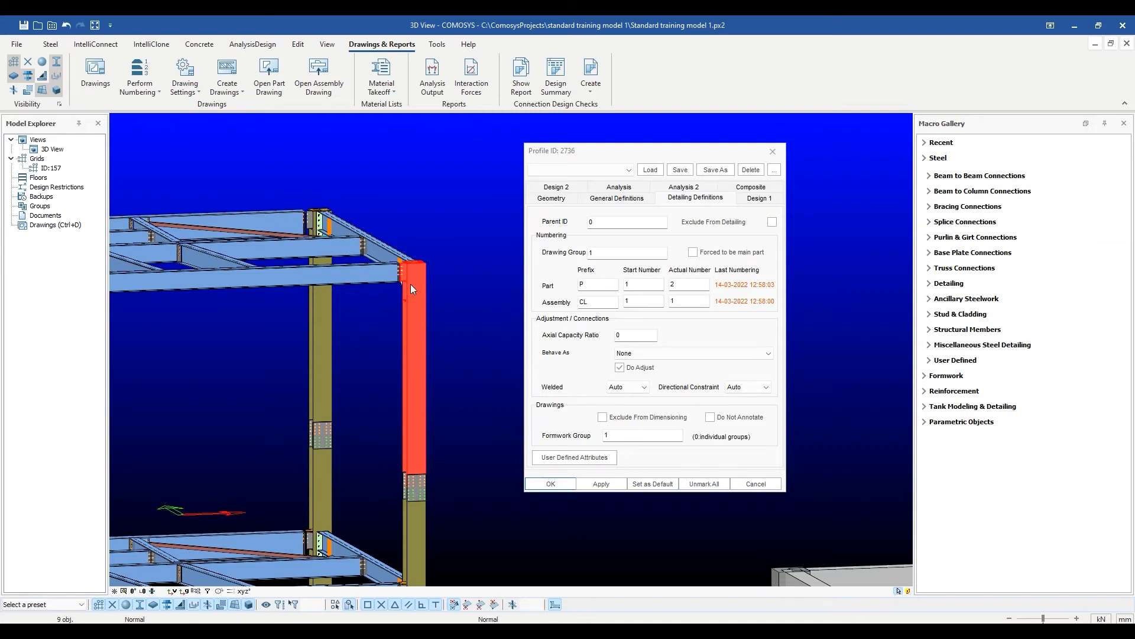
Inspect the selected upper corner column assembly and its beam connection up close alongside its detailing definitions.
scroll(411, 297, "up", 3)
middle_click_drag(373, 314, 396, 247)
scroll(417, 318, "up", 3)
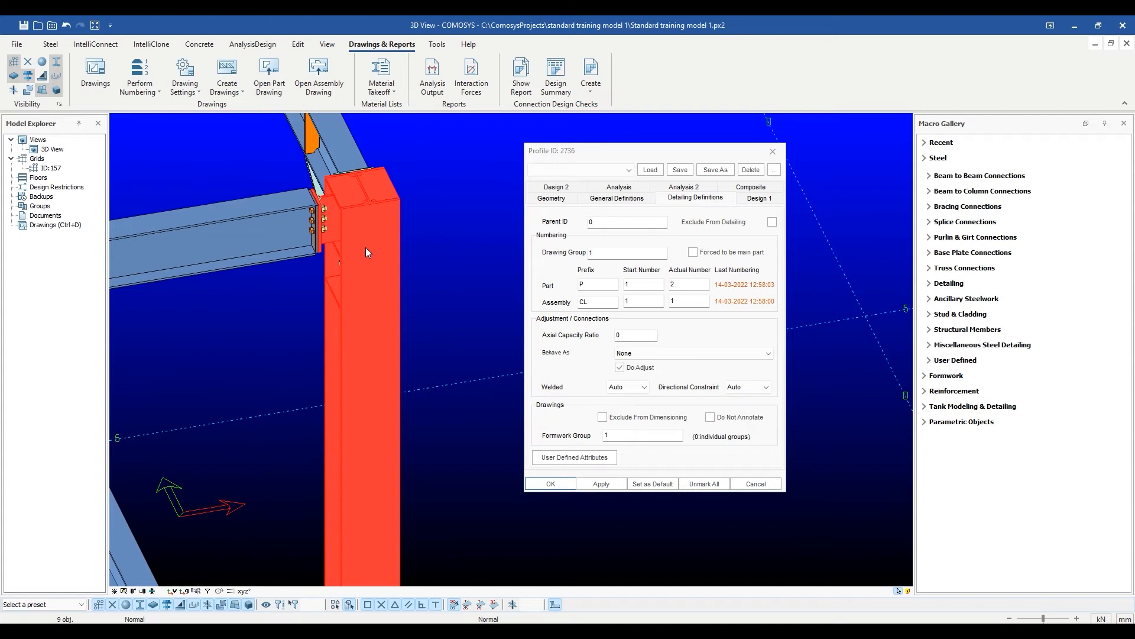
scroll(365, 248, "down", 4)
scroll(365, 248, "down", 2)
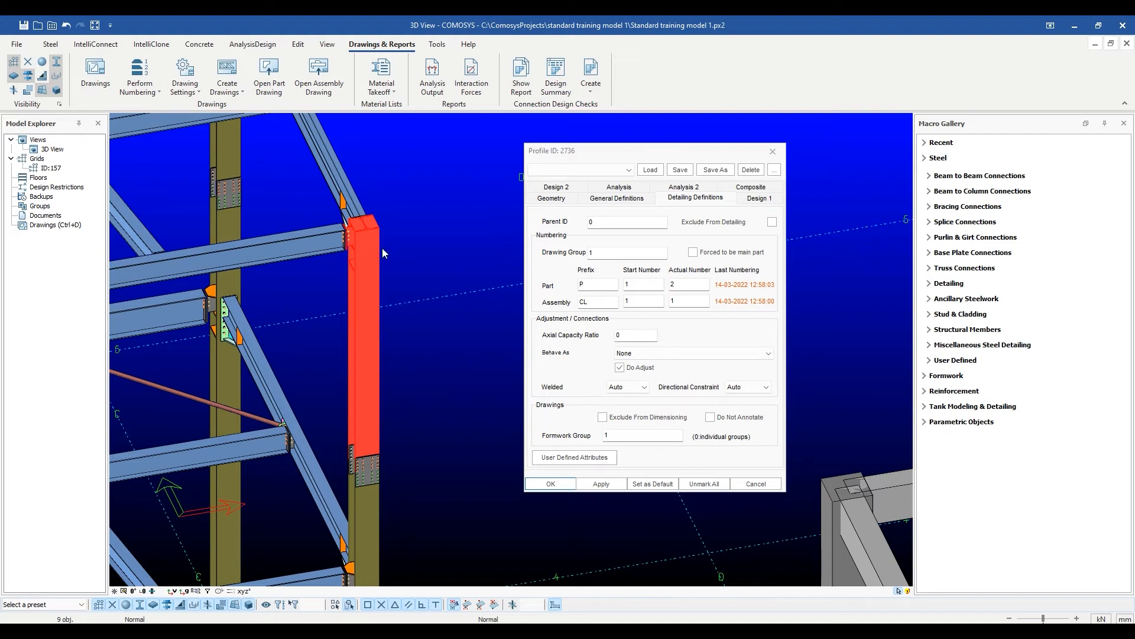
Review the Forced to be main part option in the upper corner steel column's detailing definitions.
left_click(695, 256)
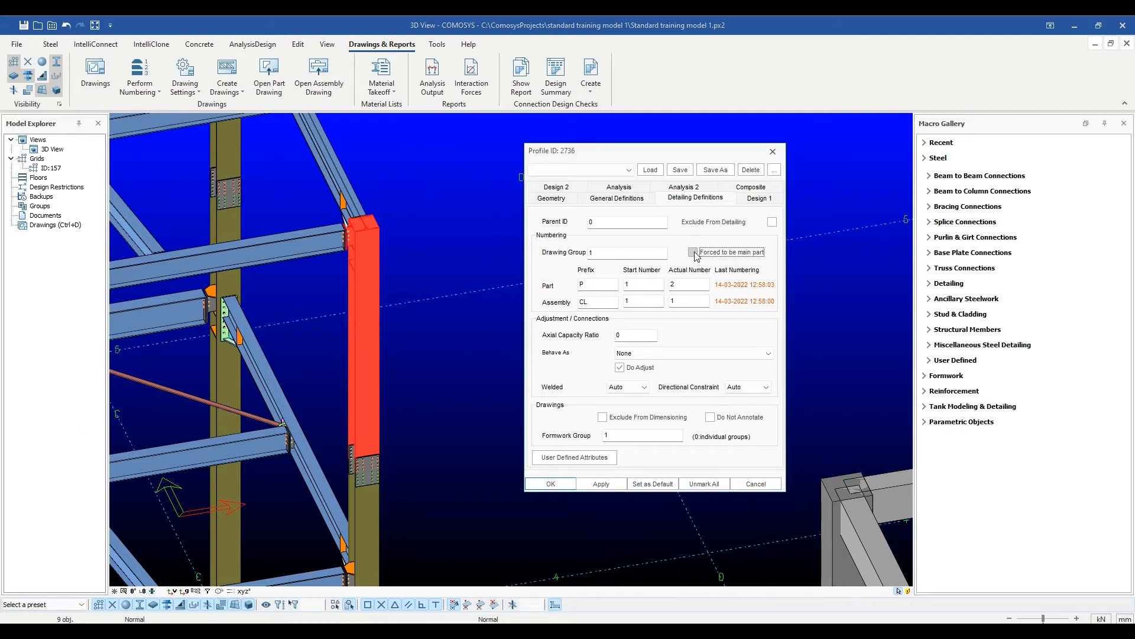
left_click(695, 253)
middle_click_drag(381, 275, 452, 361)
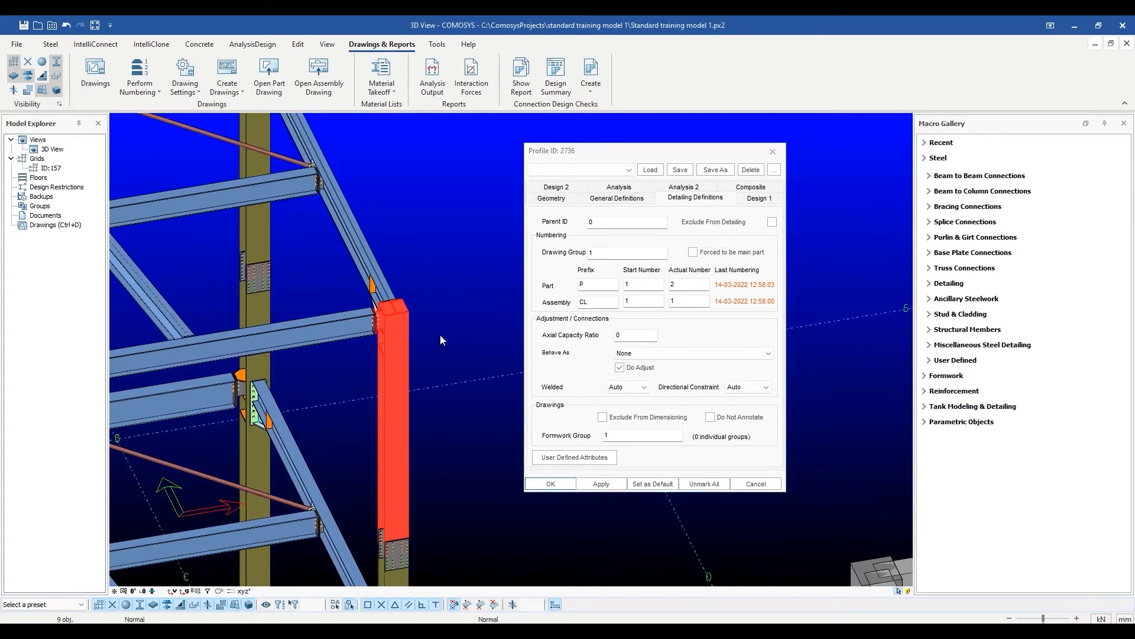
left_click(441, 337)
scroll(408, 325, "up", 4)
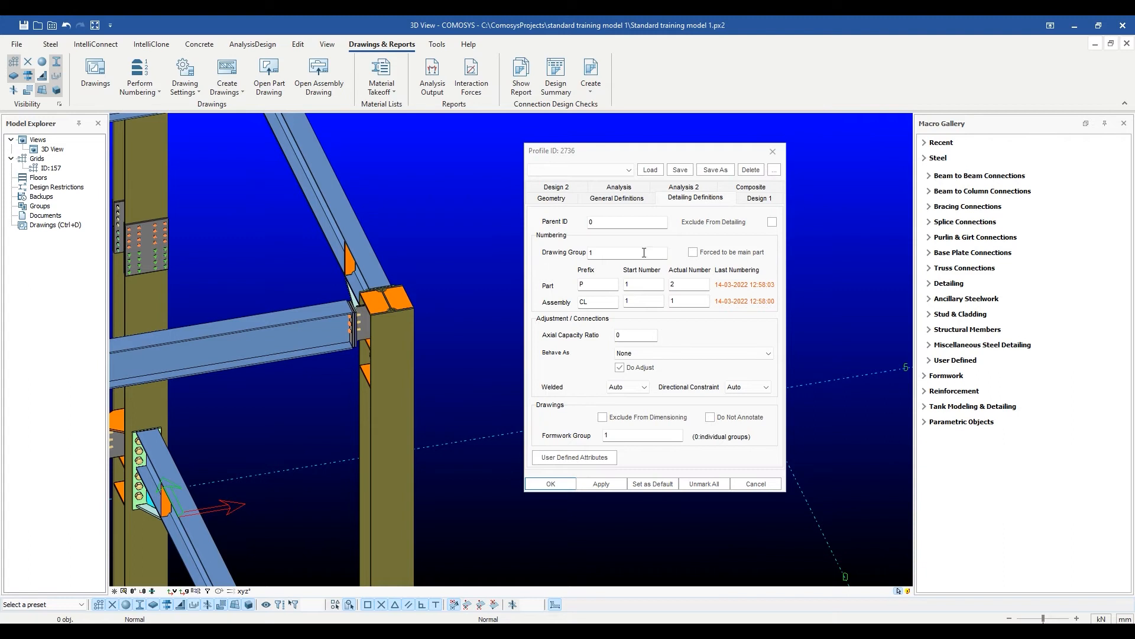
left_click(772, 152)
Review the main part and numbering settings in the detailing definitions of the plate on top of the corner column.
scroll(414, 307, "up", 3)
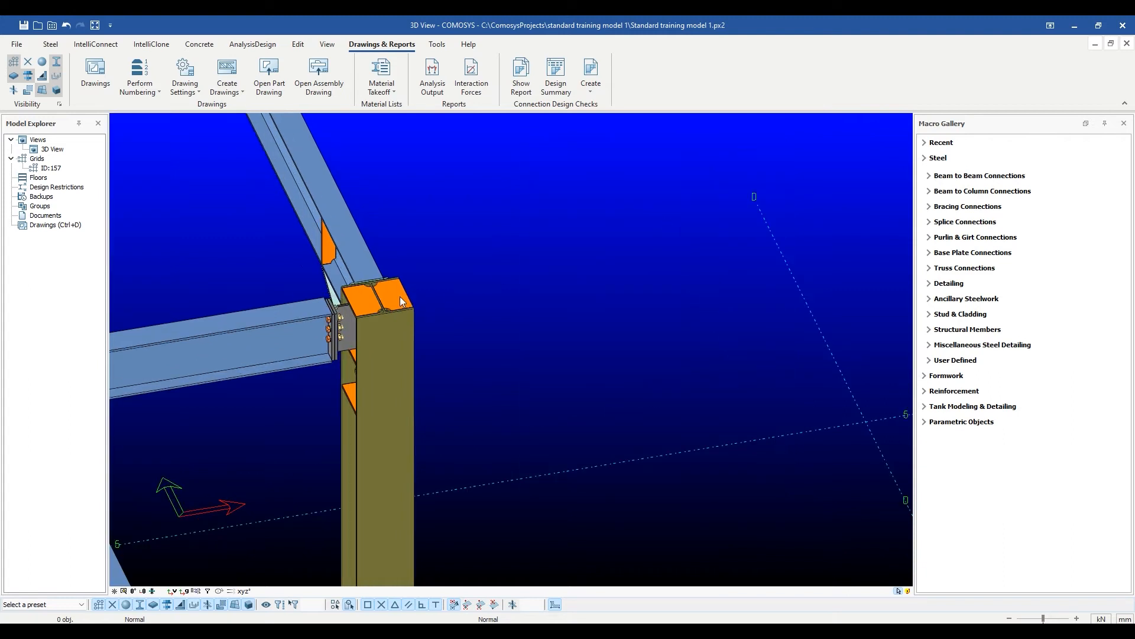
double_click(400, 299)
left_click_drag(488, 207, 603, 184)
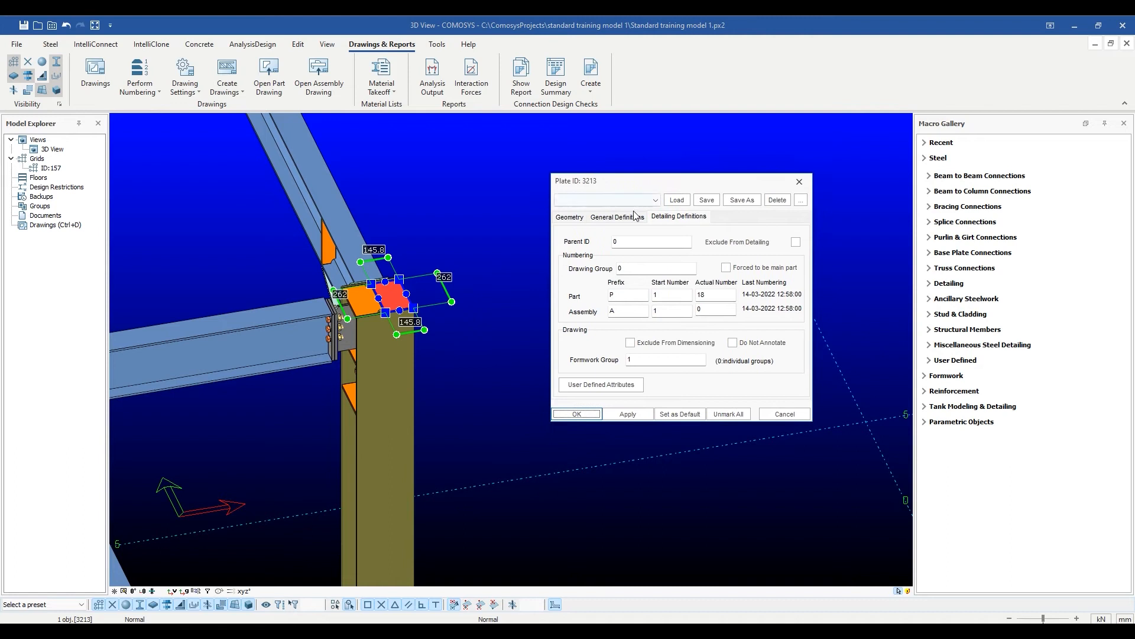
left_click(727, 270)
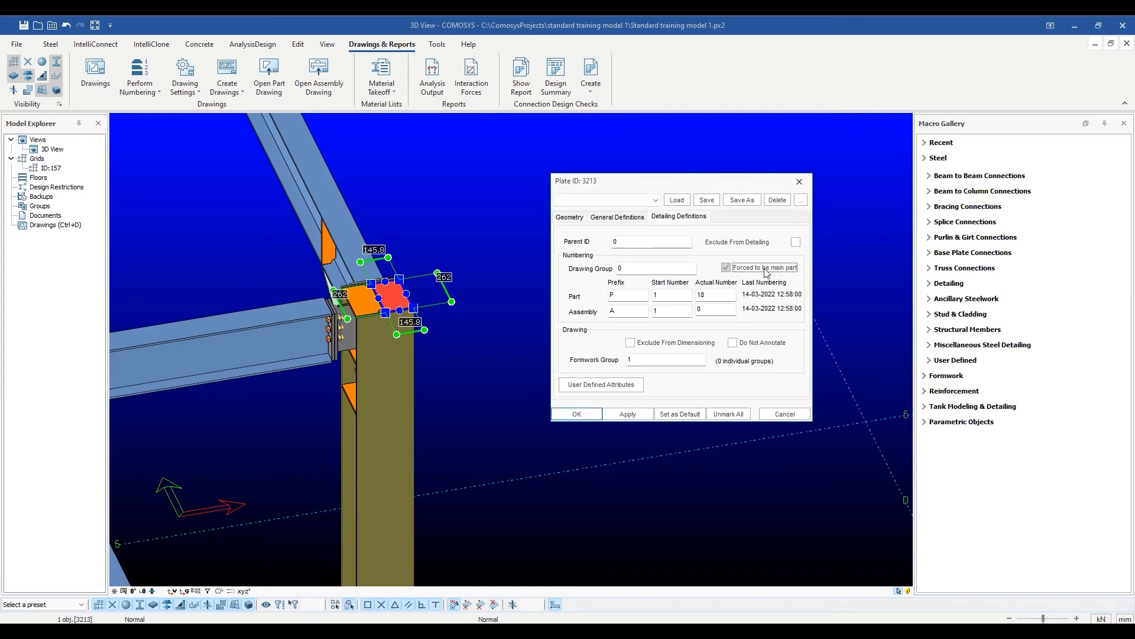
left_click(767, 272)
left_click(800, 182)
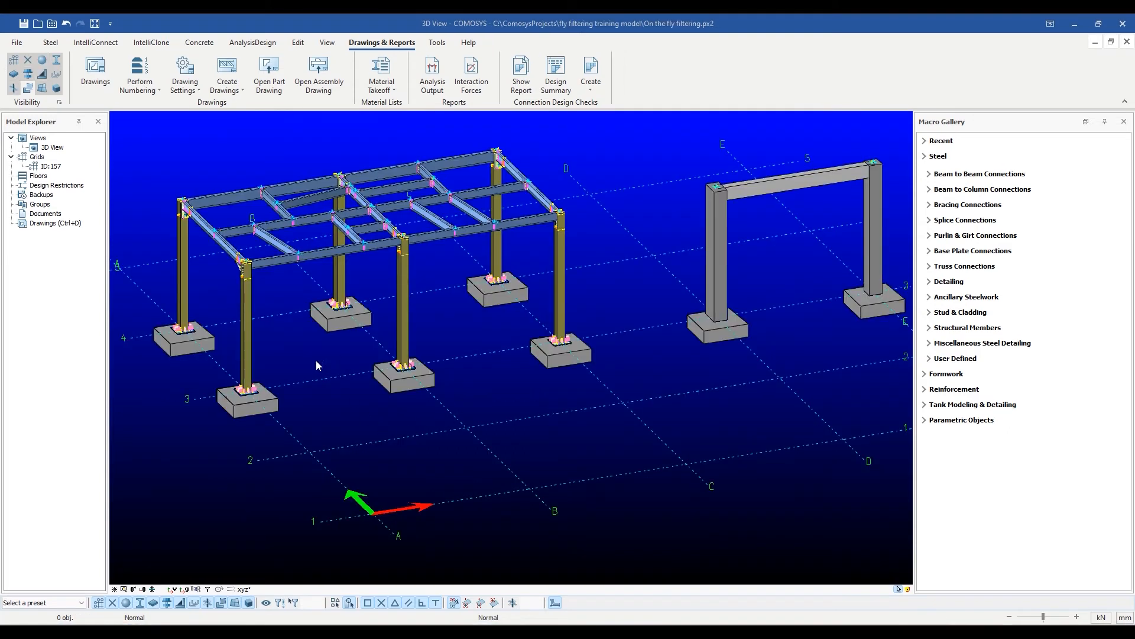
Review the drawing group and numbering definitions of the front columns in the single-storey steel frame.
double_click(248, 335)
left_click(685, 153)
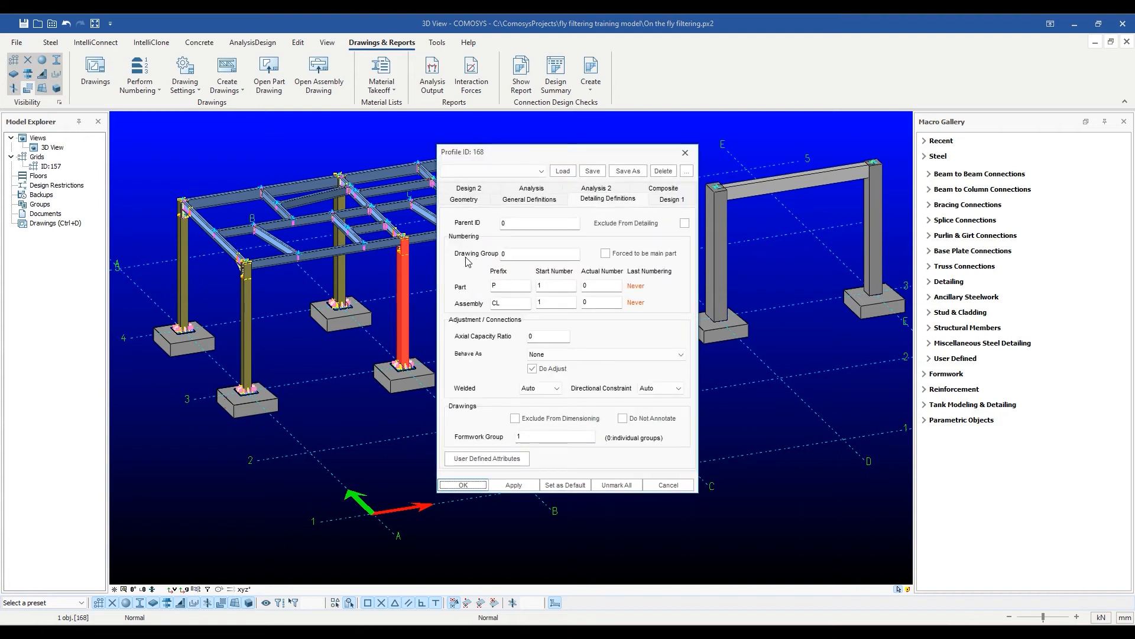
left_click(684, 153)
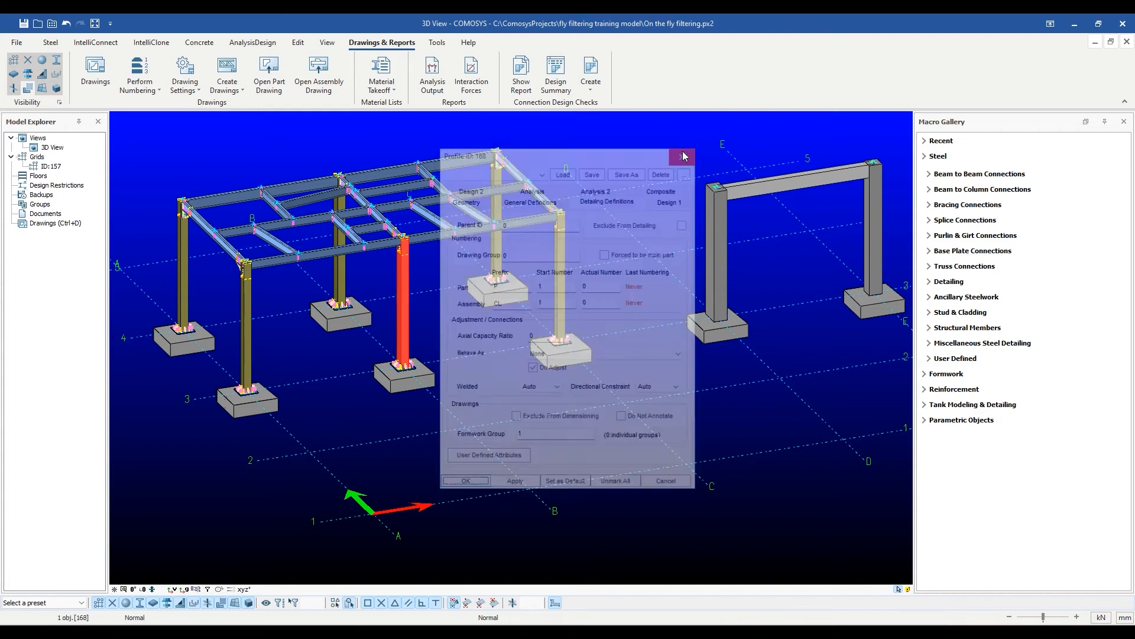
left_click(467, 328)
Set the drawing group of the steel frame's front middle column to 2 and apply it.
double_click(403, 299)
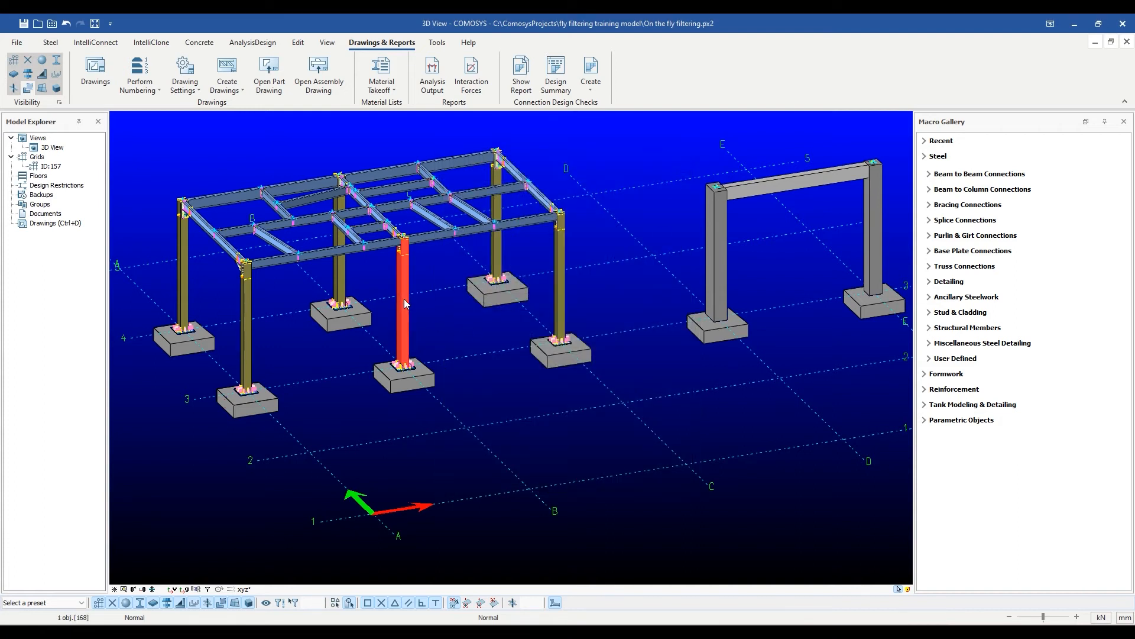
double_click(674, 244)
type("2")
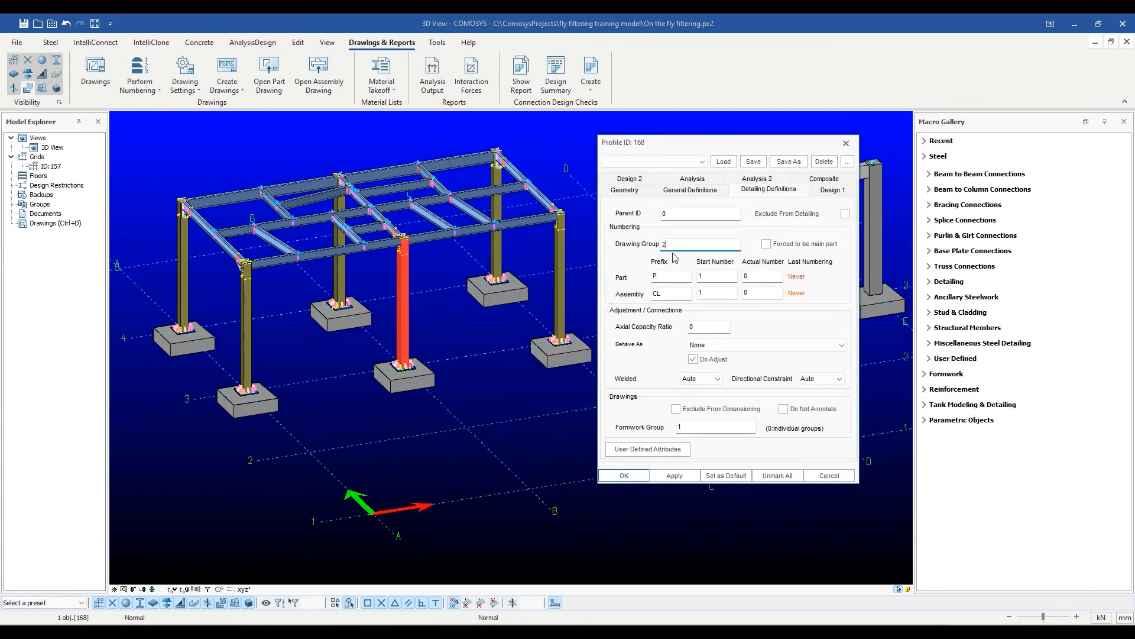
left_click(675, 476)
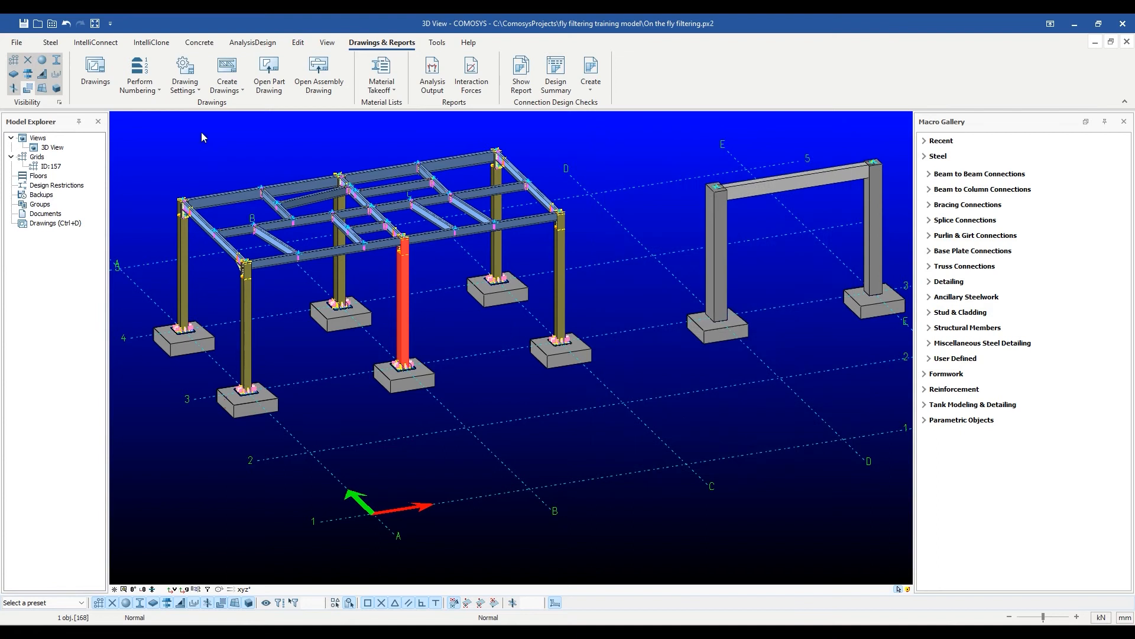
Review the numbering options listed for each drawing group, without starting the numbering, and clear the column selection.
left_click(159, 93)
left_click(161, 117)
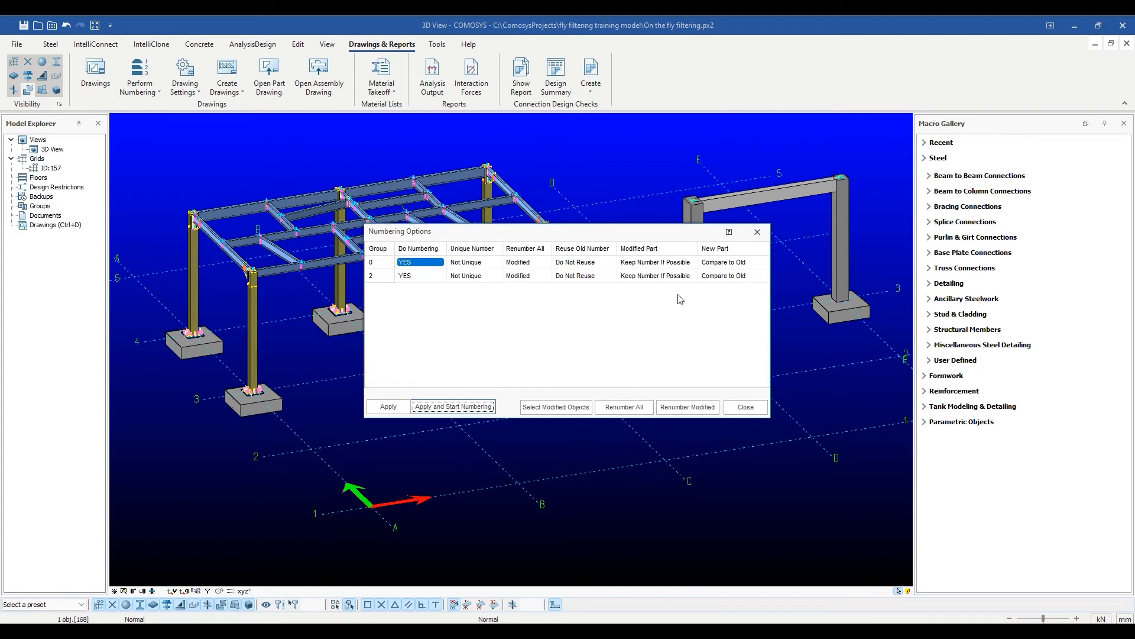
left_click_drag(629, 234, 589, 382)
left_click(699, 370)
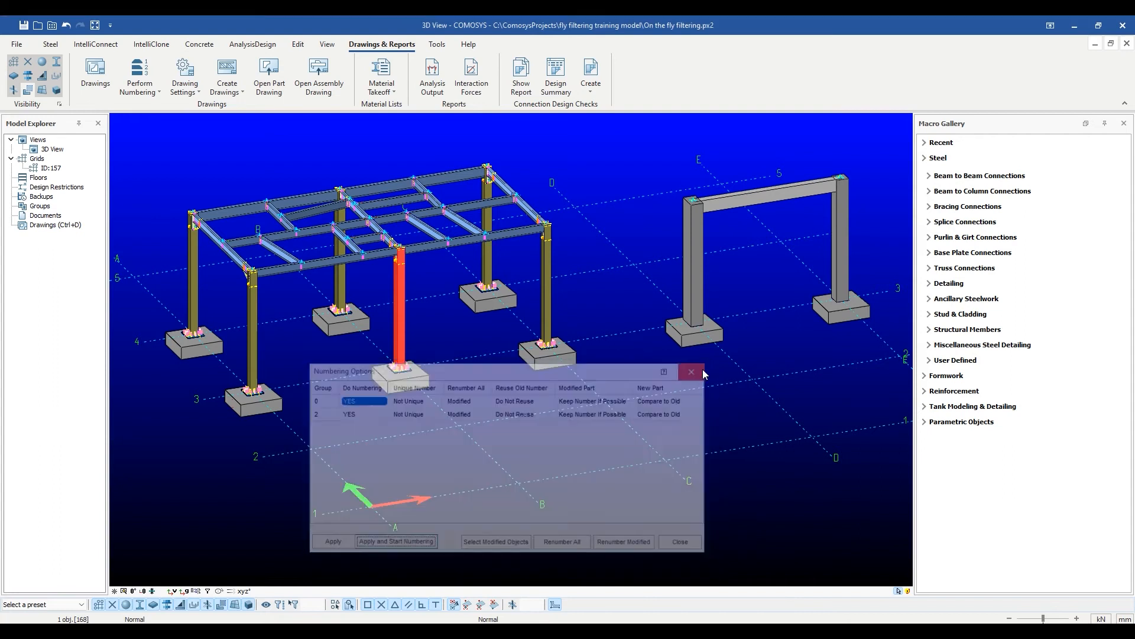
scroll(356, 401, "up", 2)
scroll(363, 405, "down", 1)
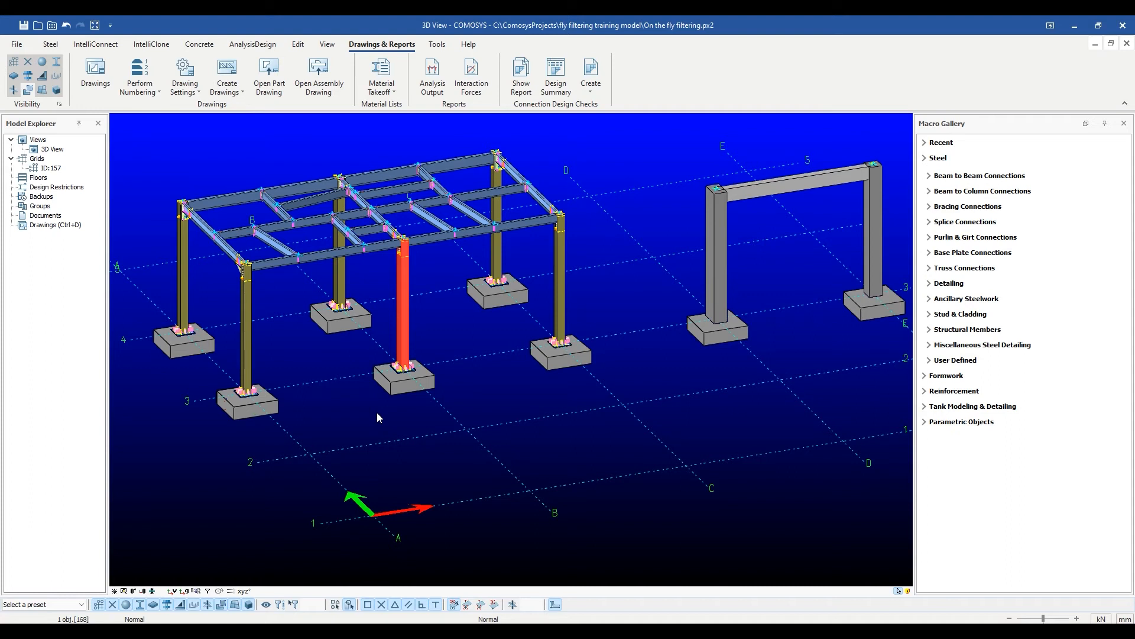
key("Escape")
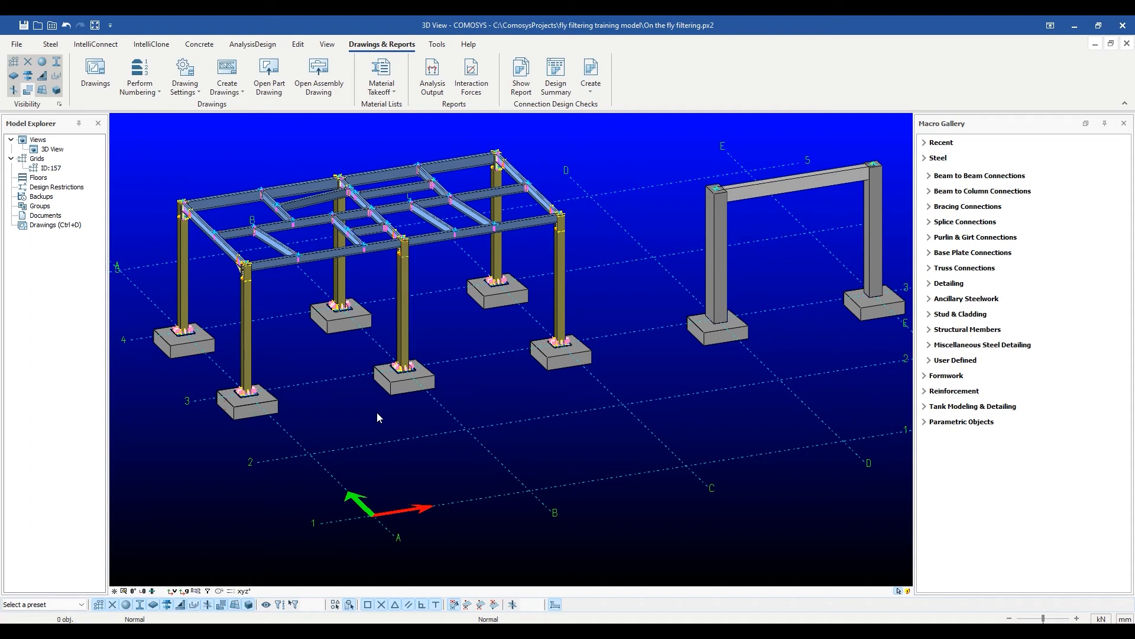
Compare the detailing definitions of the steel frame's front corner and middle columns, including their drawing groups.
double_click(247, 320)
left_click_drag(544, 156, 805, 175)
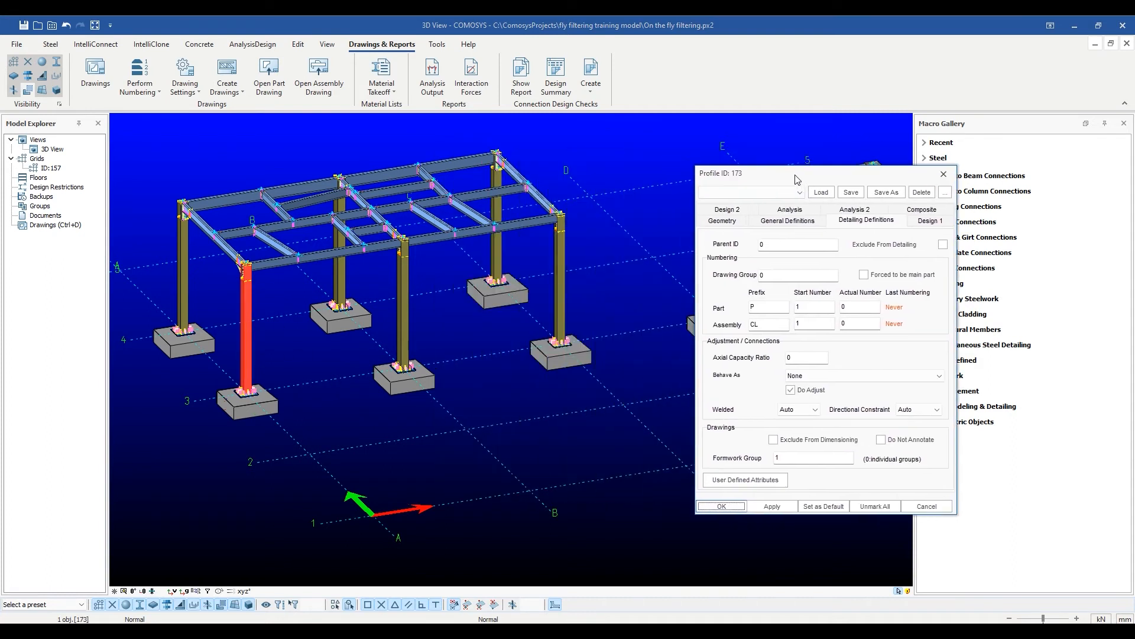
left_click(404, 307)
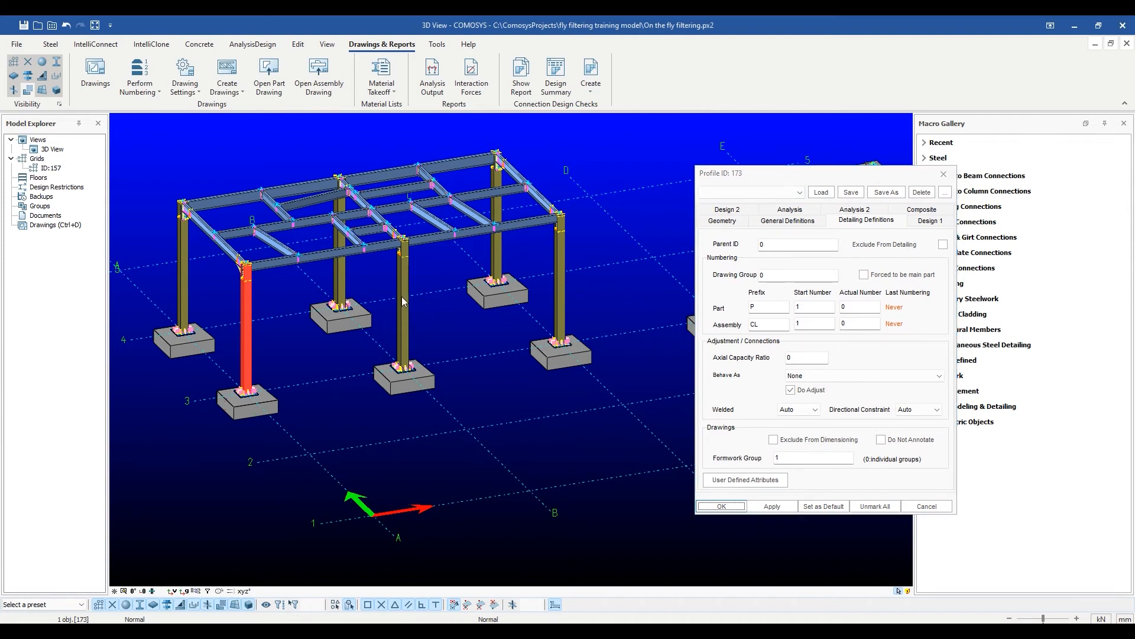
left_click(560, 283)
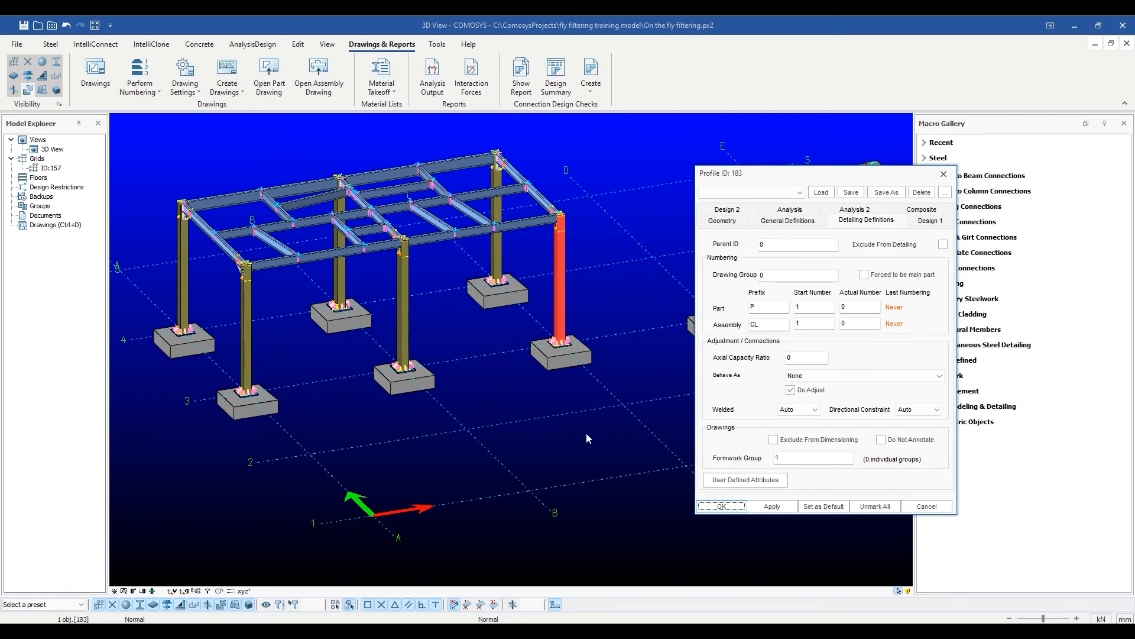
Review the formwork group in the detailing definitions of the concrete structure's front columns and front beam.
double_click(394, 395)
left_click_drag(529, 158, 736, 142)
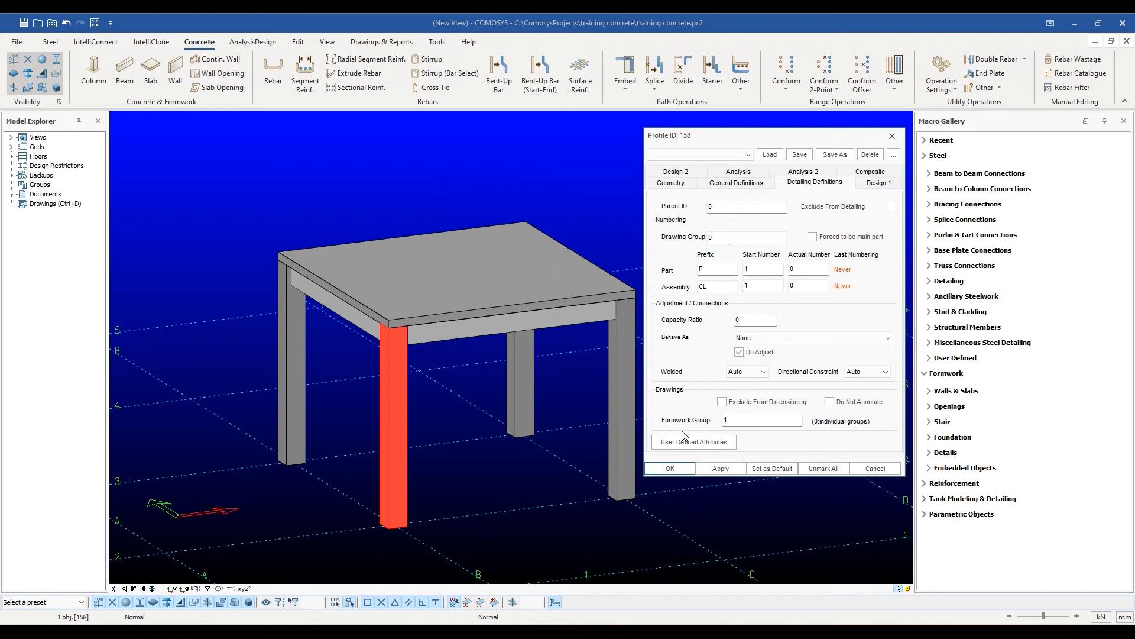
left_click(627, 381)
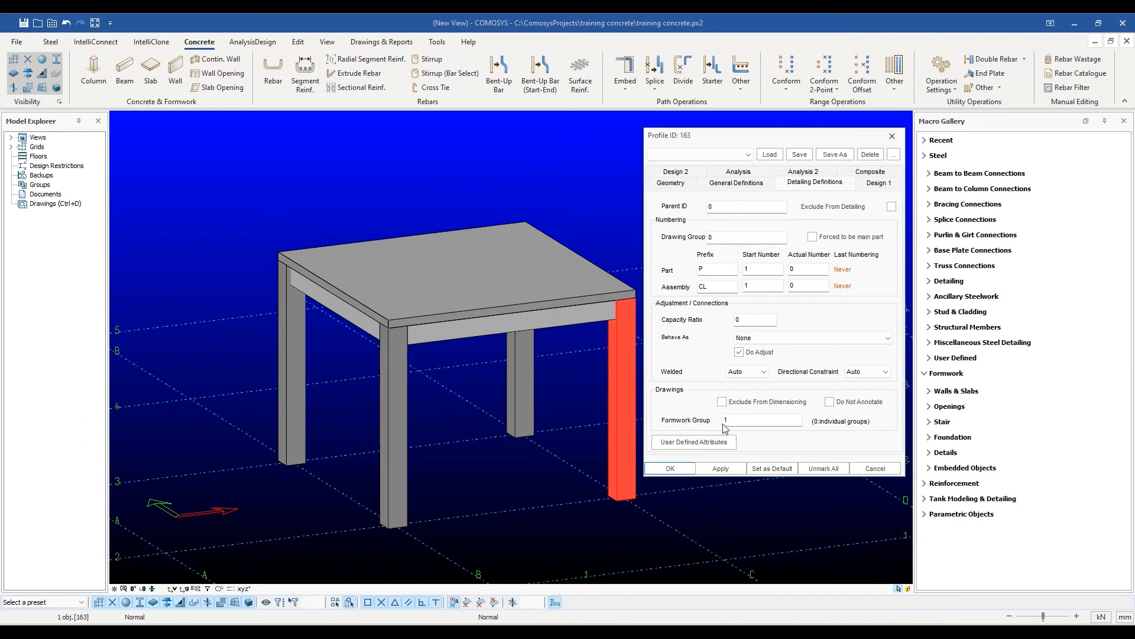
left_click(527, 325)
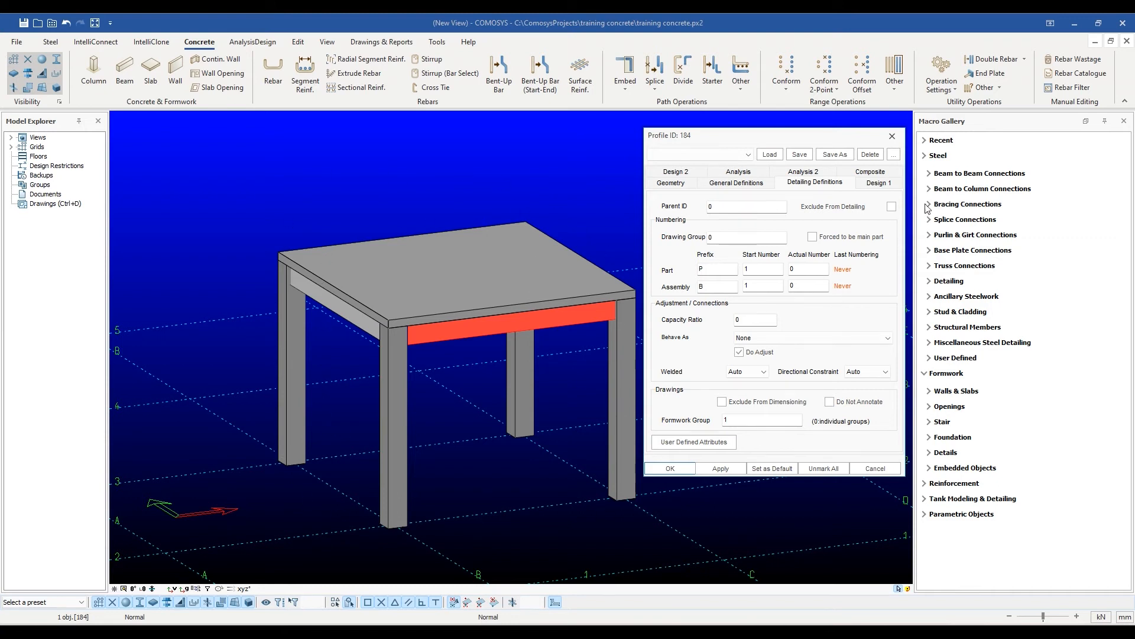
left_click(892, 136)
left_click(696, 313)
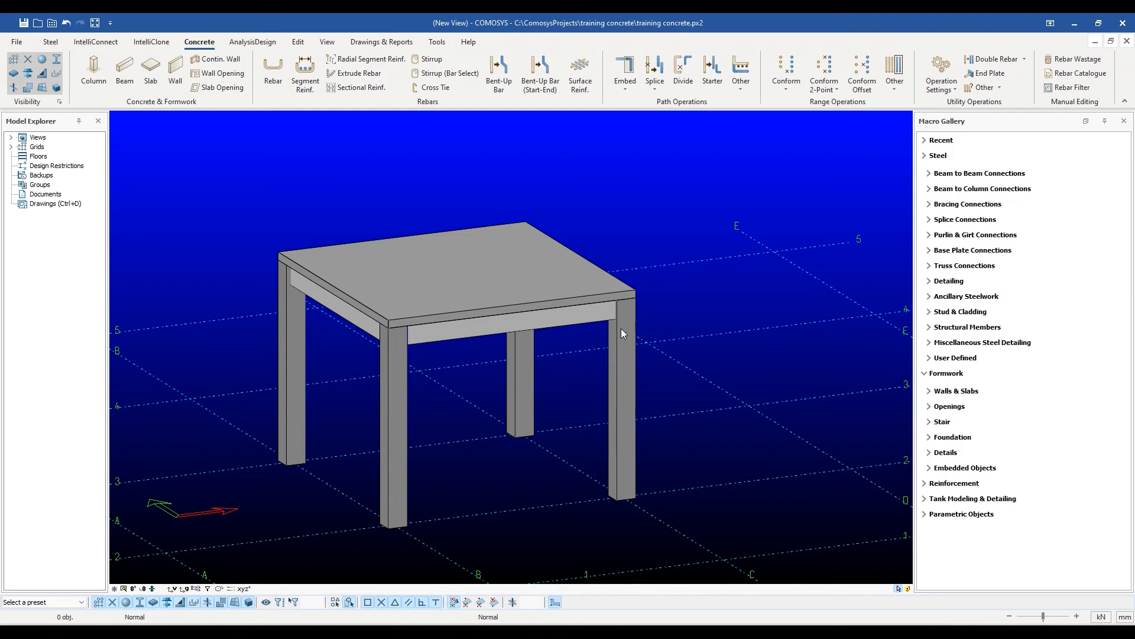
Review the concrete slab's properties, including its formwork group, and close them without changes.
double_click(601, 315)
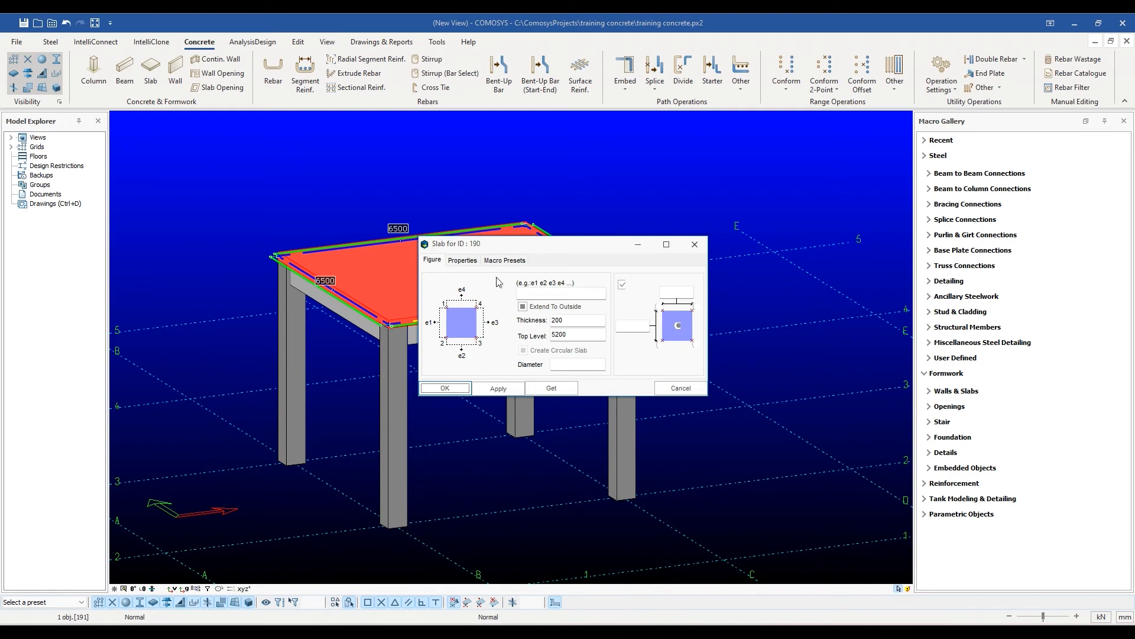
left_click(470, 262)
left_click(695, 243)
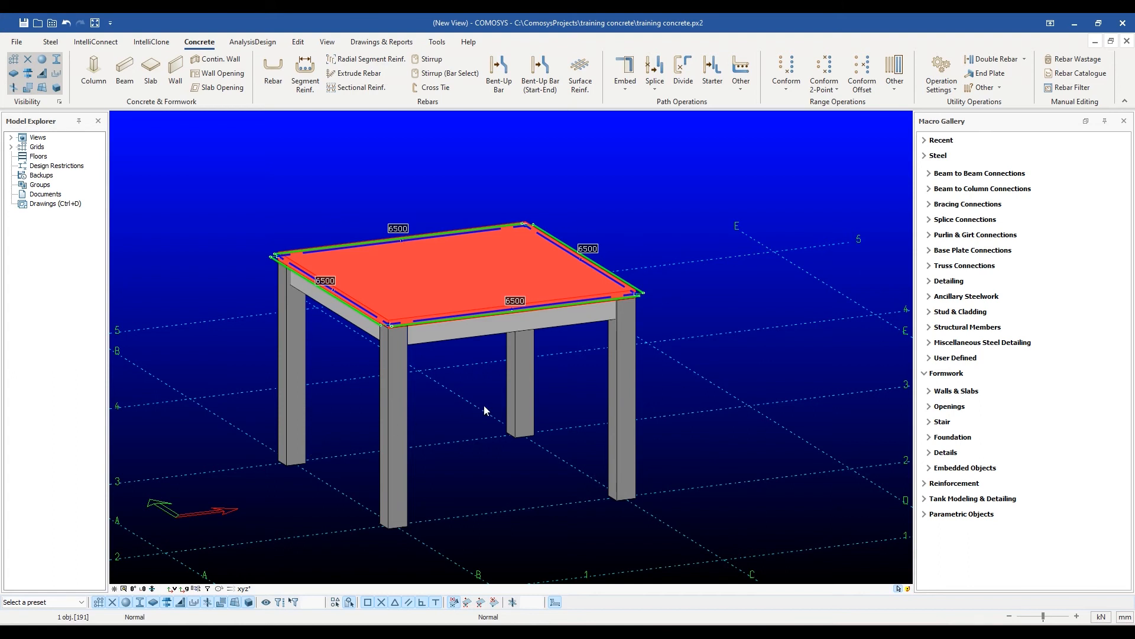
left_click(556, 399)
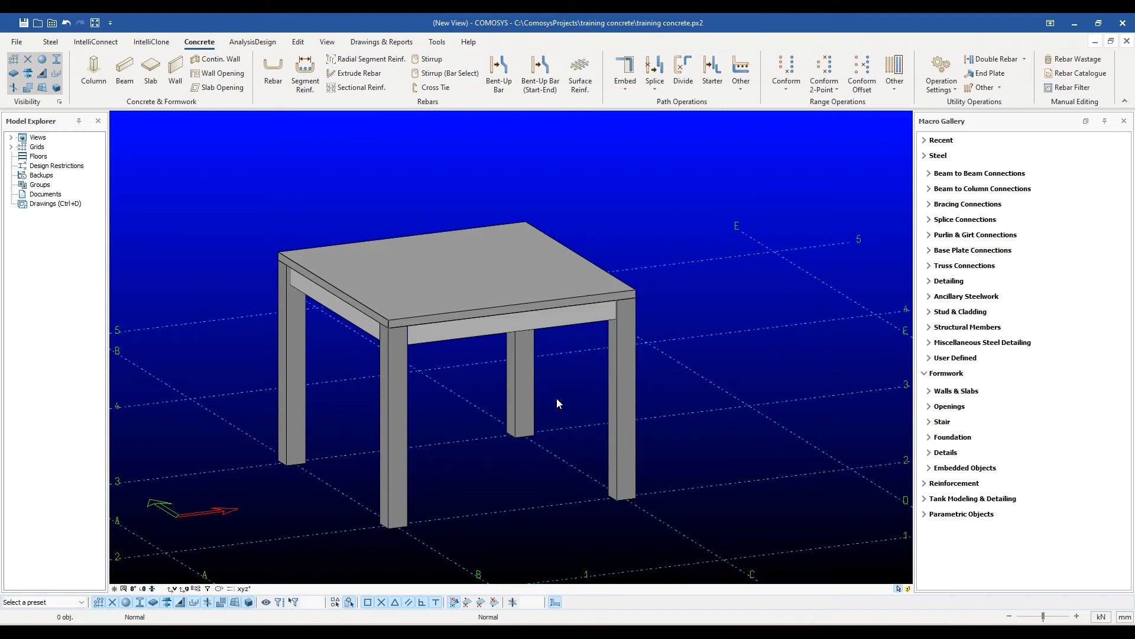
Set the concrete slab's formwork group to 2.
double_click(549, 303)
left_click(466, 262)
double_click(635, 332)
type("2")
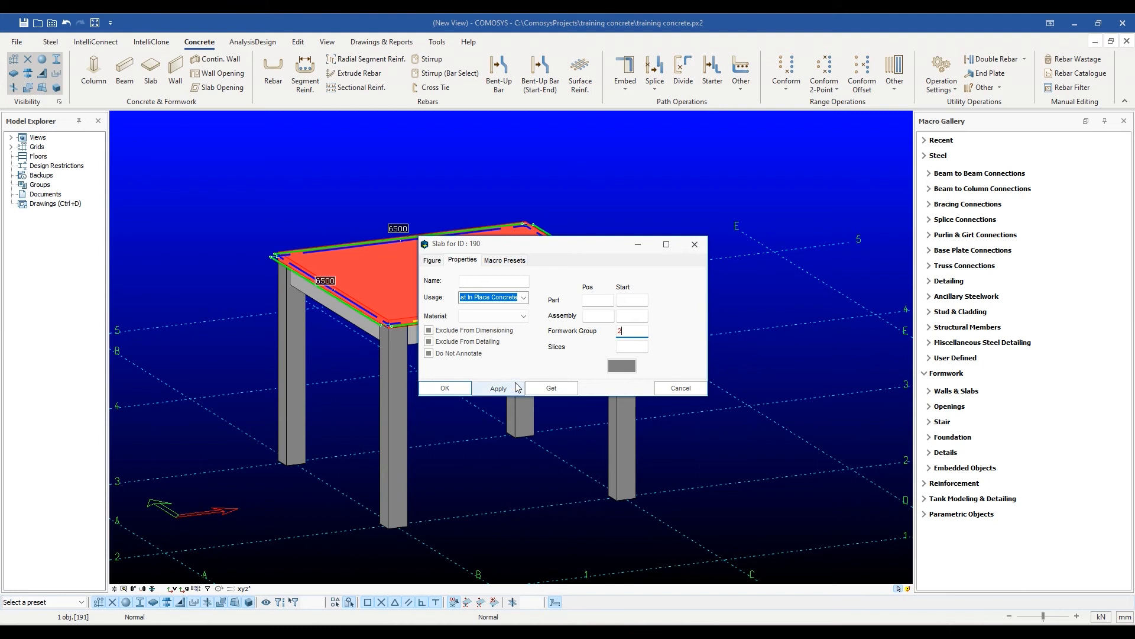
left_click(451, 388)
left_click(480, 448)
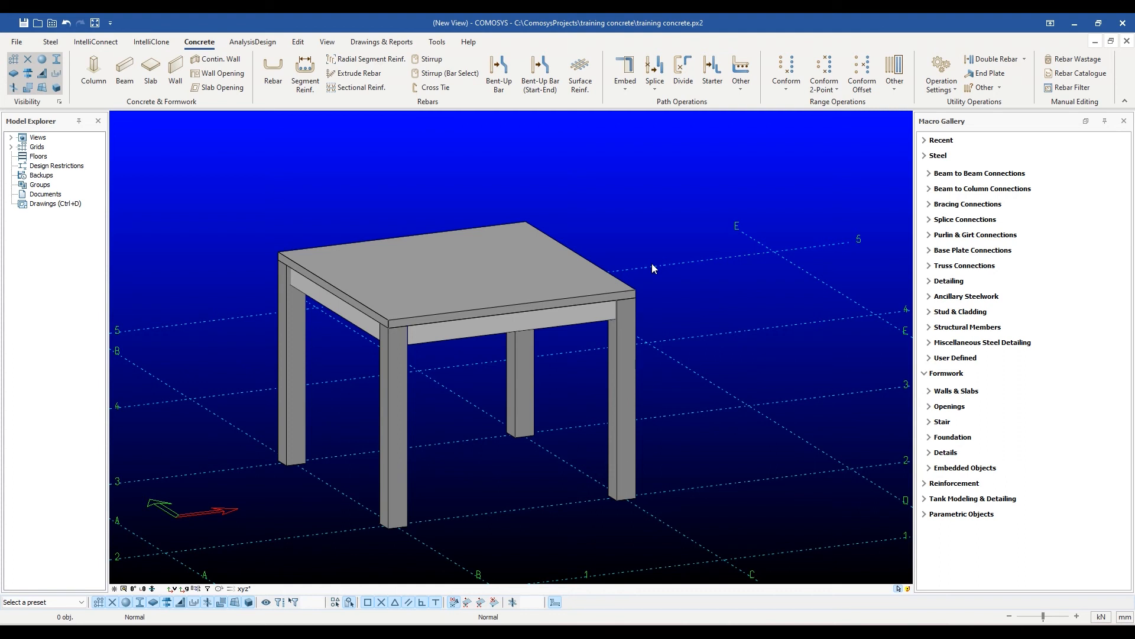
Review the formwork group in the detailing definitions of the front-right concrete column.
double_click(628, 338)
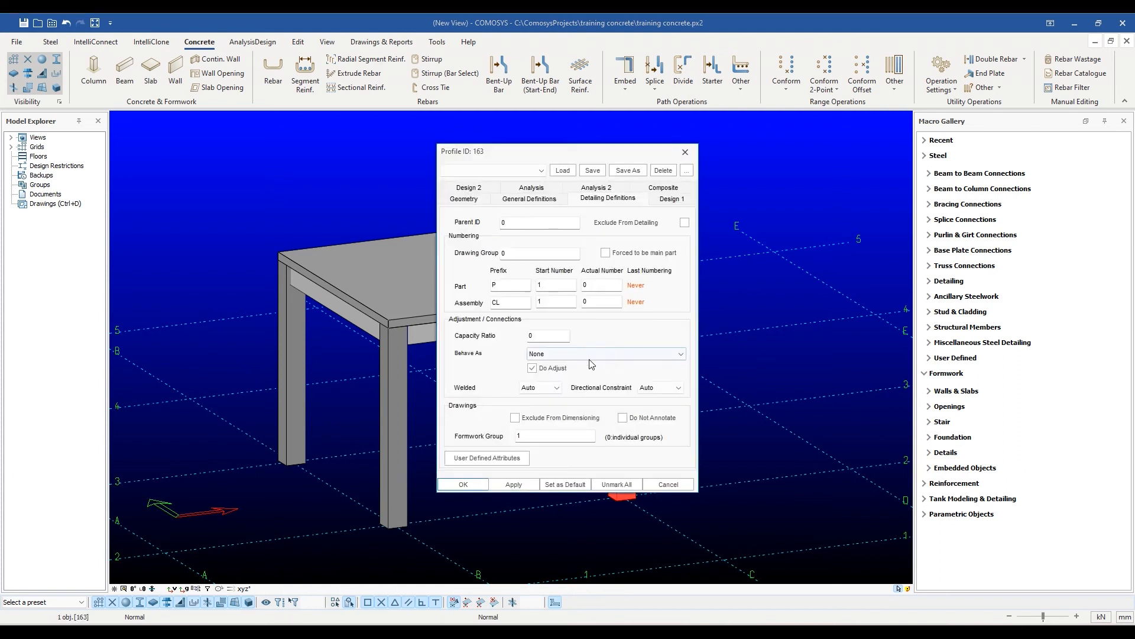
left_click(521, 435)
type("1")
left_click_drag(576, 156, 815, 161)
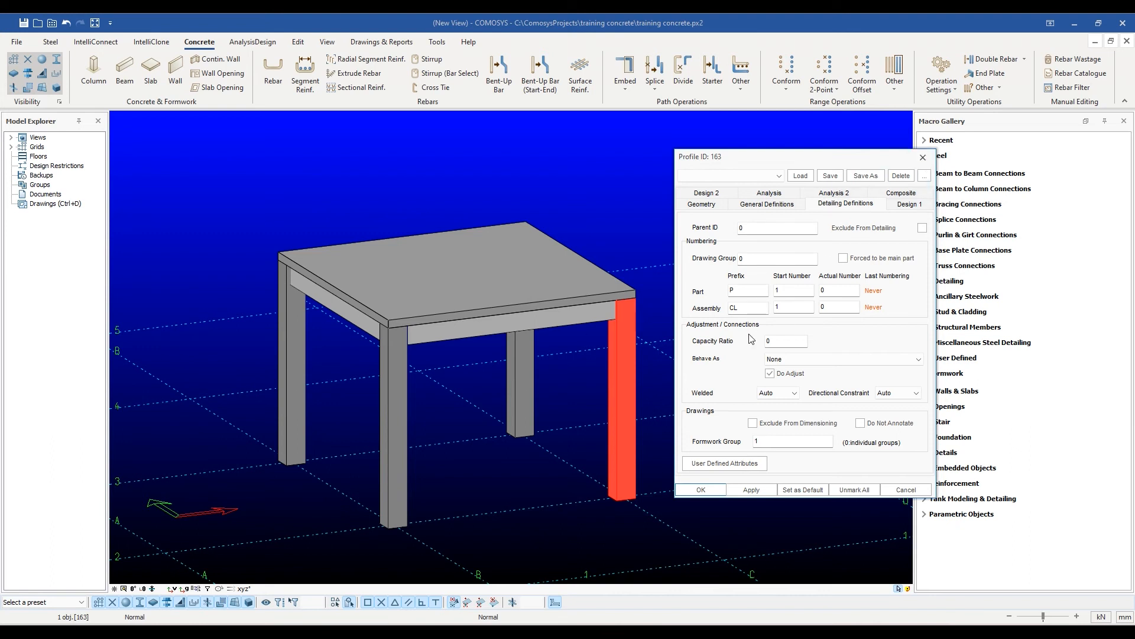
Set the front-left concrete column's formwork group to 2, apply it and clear the selection.
left_click(388, 431)
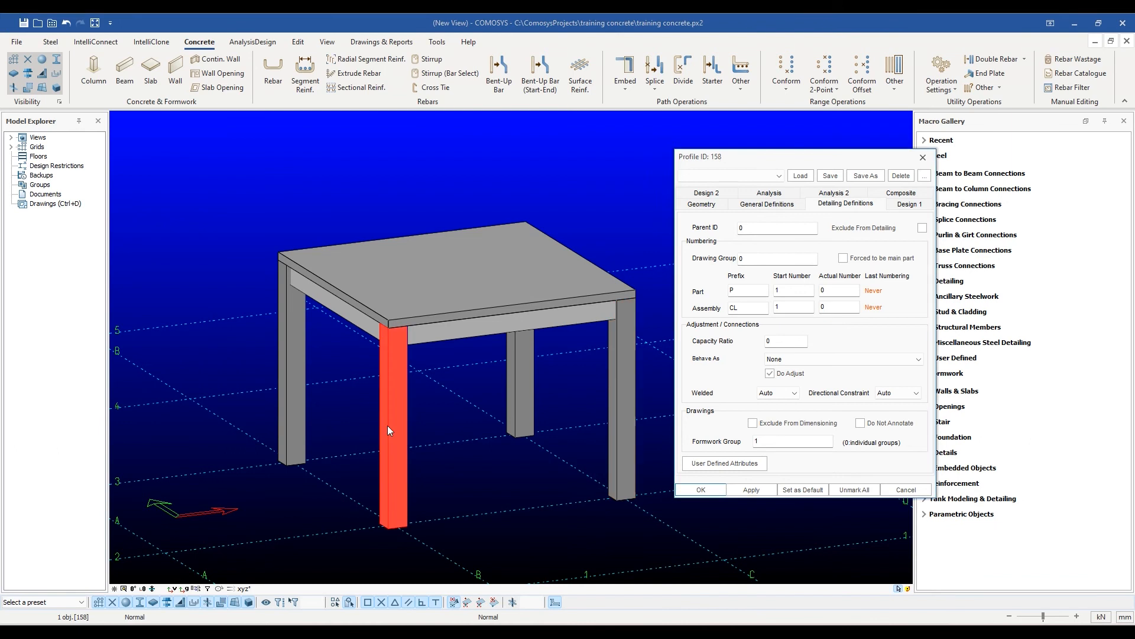
double_click(769, 440)
type("2")
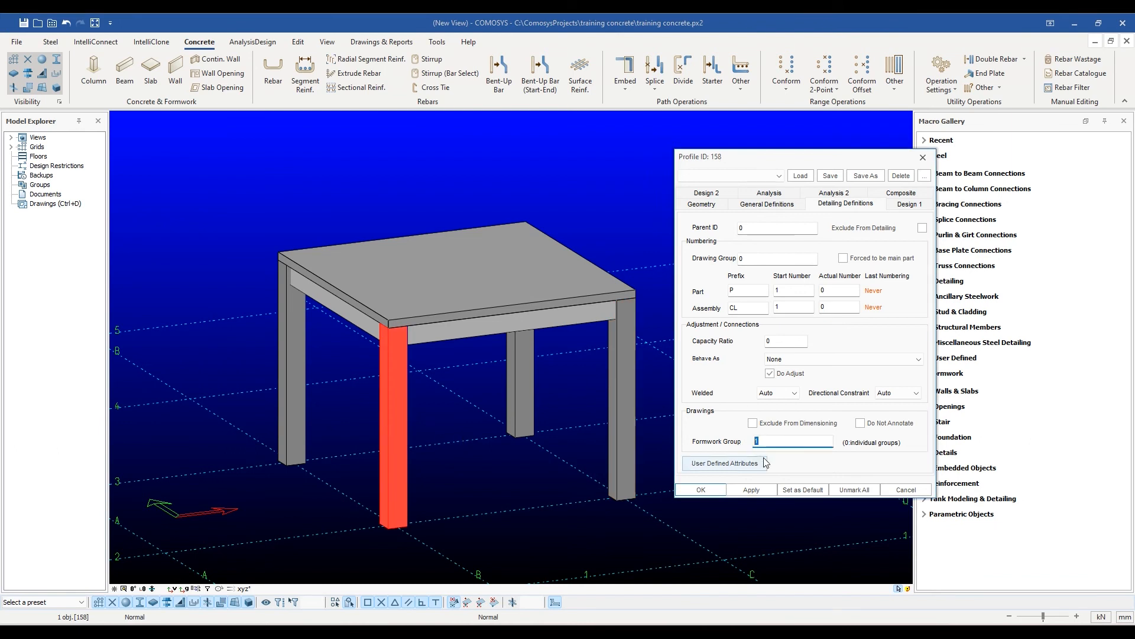
left_click(751, 489)
left_click(701, 489)
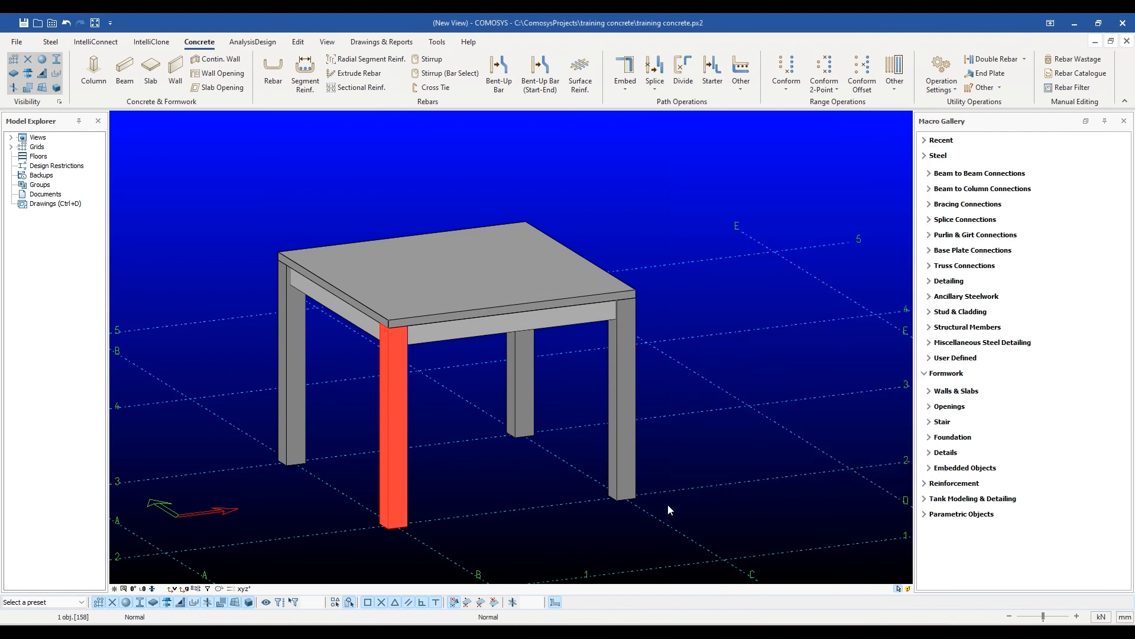
left_click(582, 528)
scroll(581, 531, "down", 1)
middle_click_drag(578, 525, 555, 501)
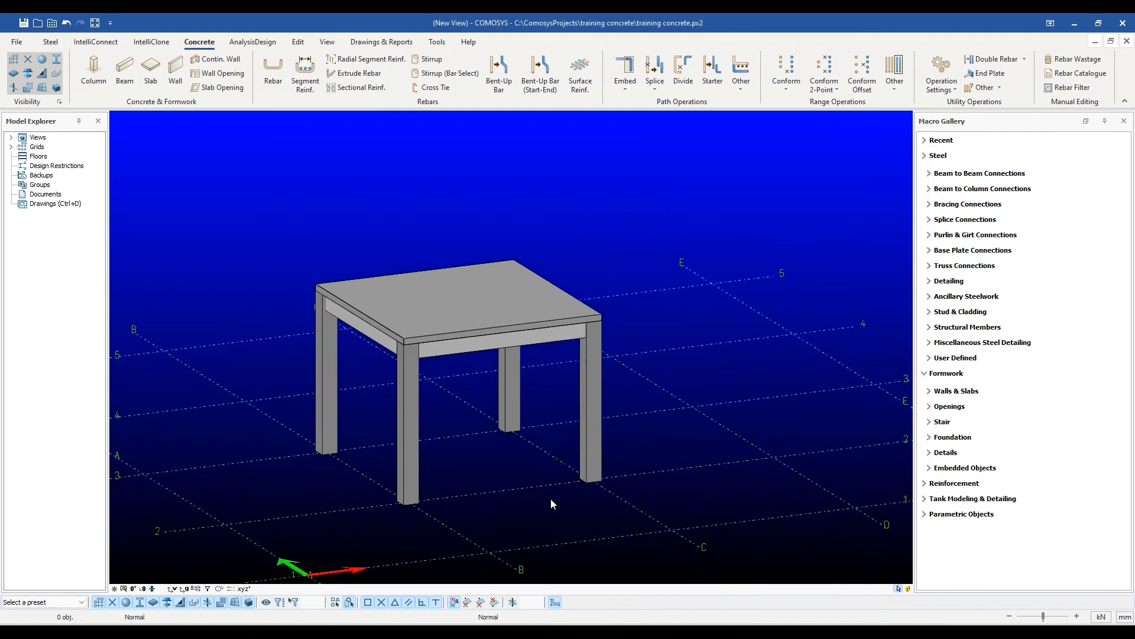